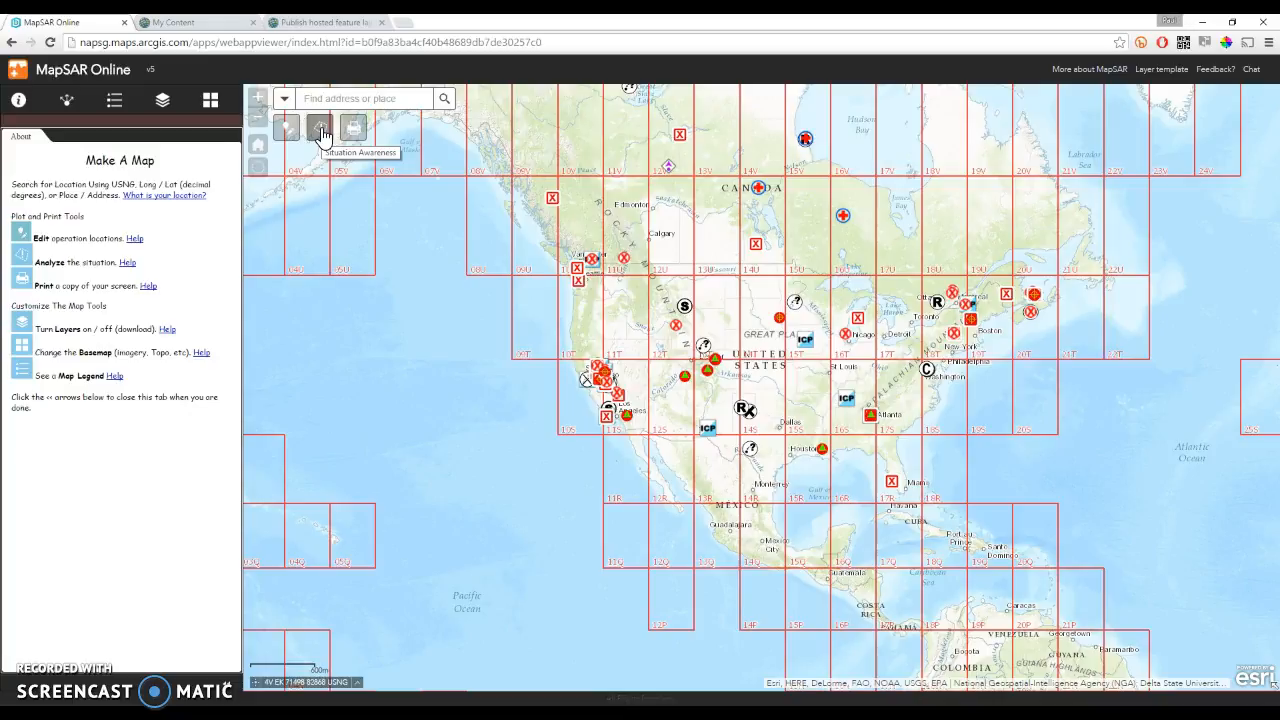
Open the Smart Editor, place an LKP planning point just west of Sacramento, and save it.
left_click(288, 128)
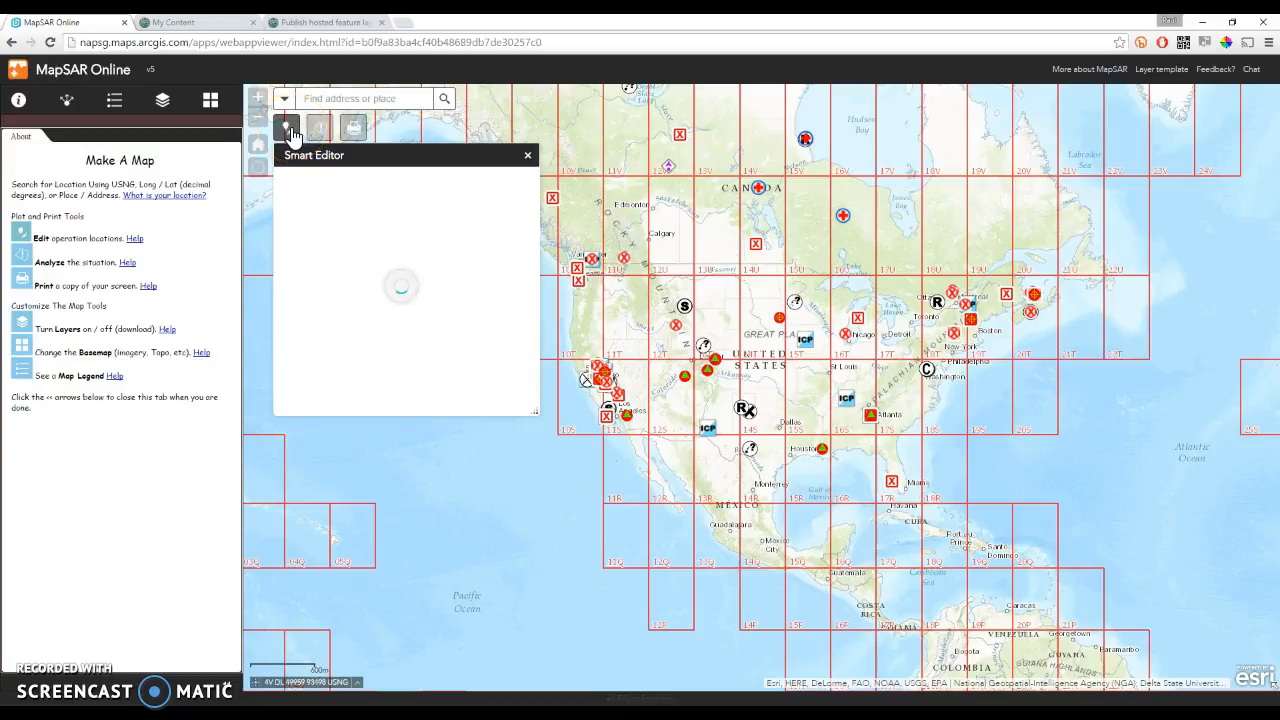
left_click(325, 245)
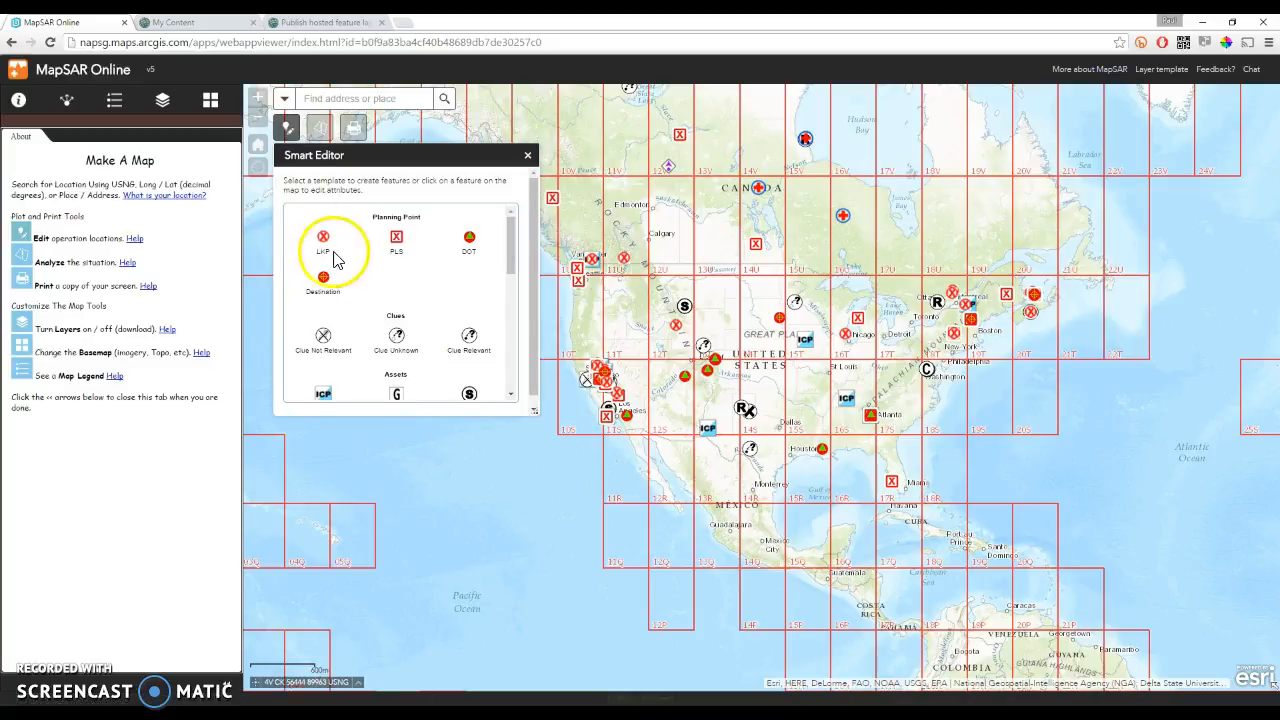
left_click_drag(557, 337, 659, 418)
left_click(323, 243)
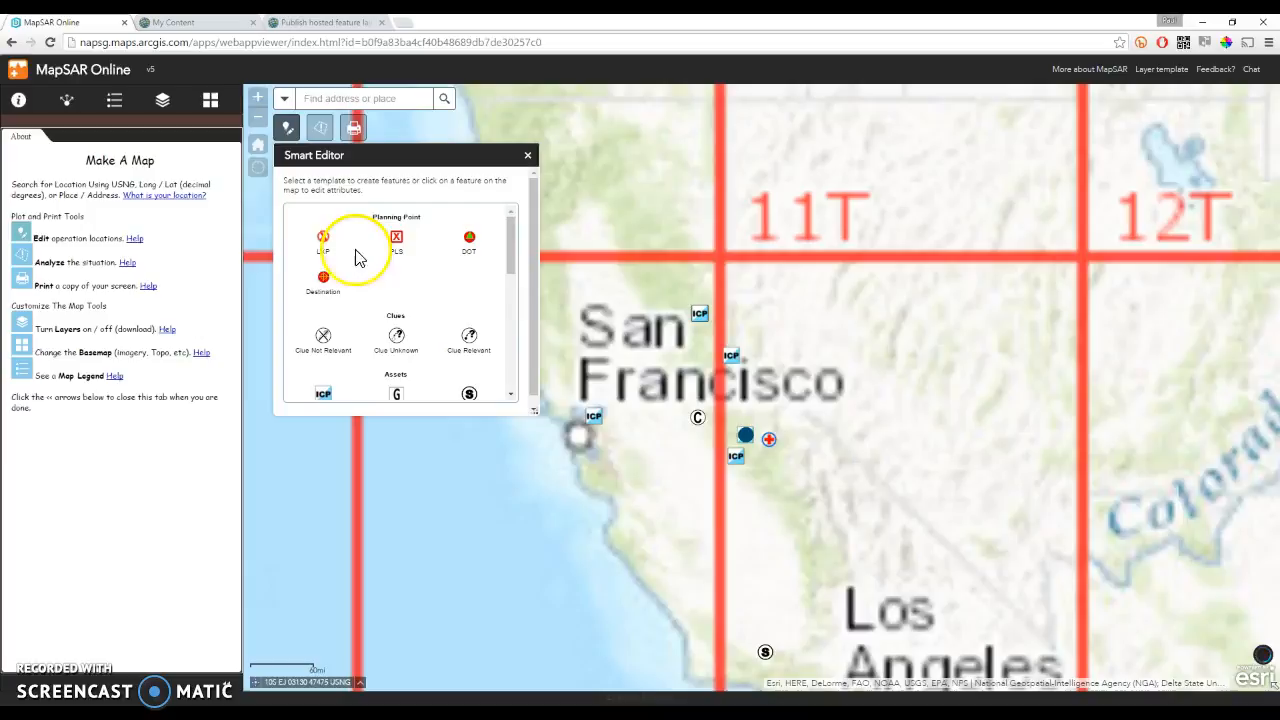
left_click(323, 244)
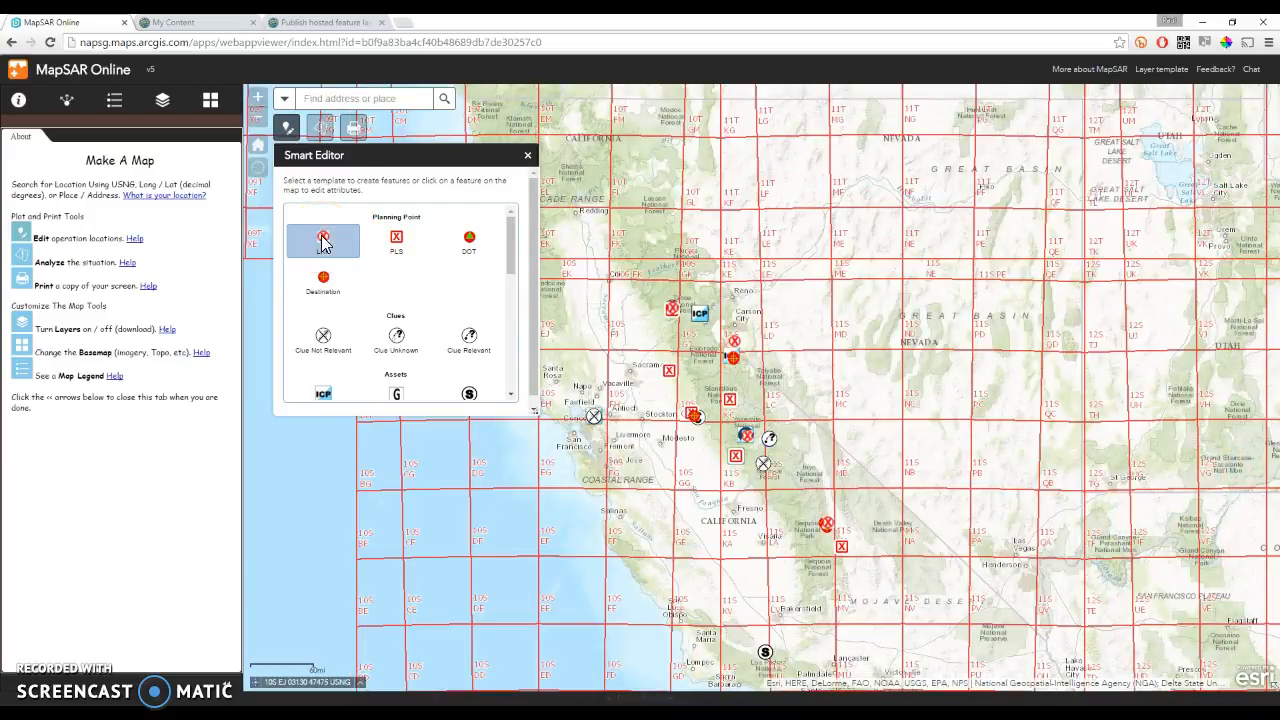
left_click(631, 374)
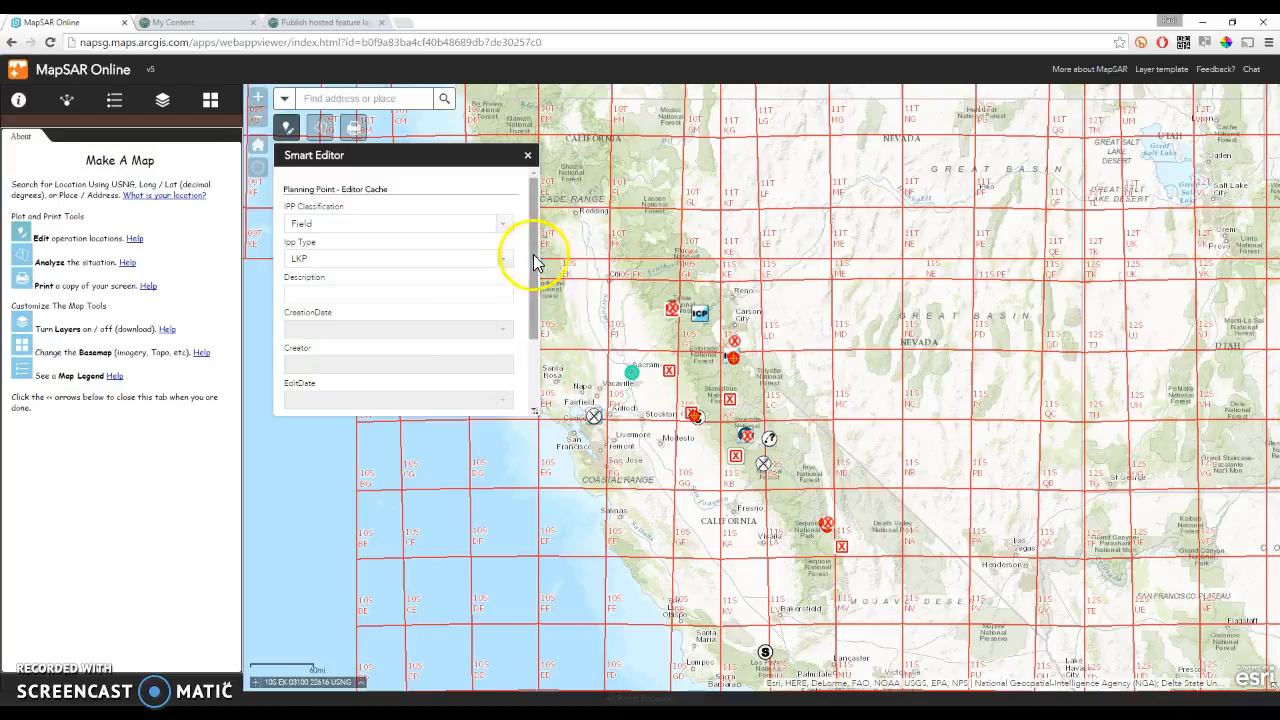
left_click_drag(531, 251, 531, 371)
left_click(495, 392)
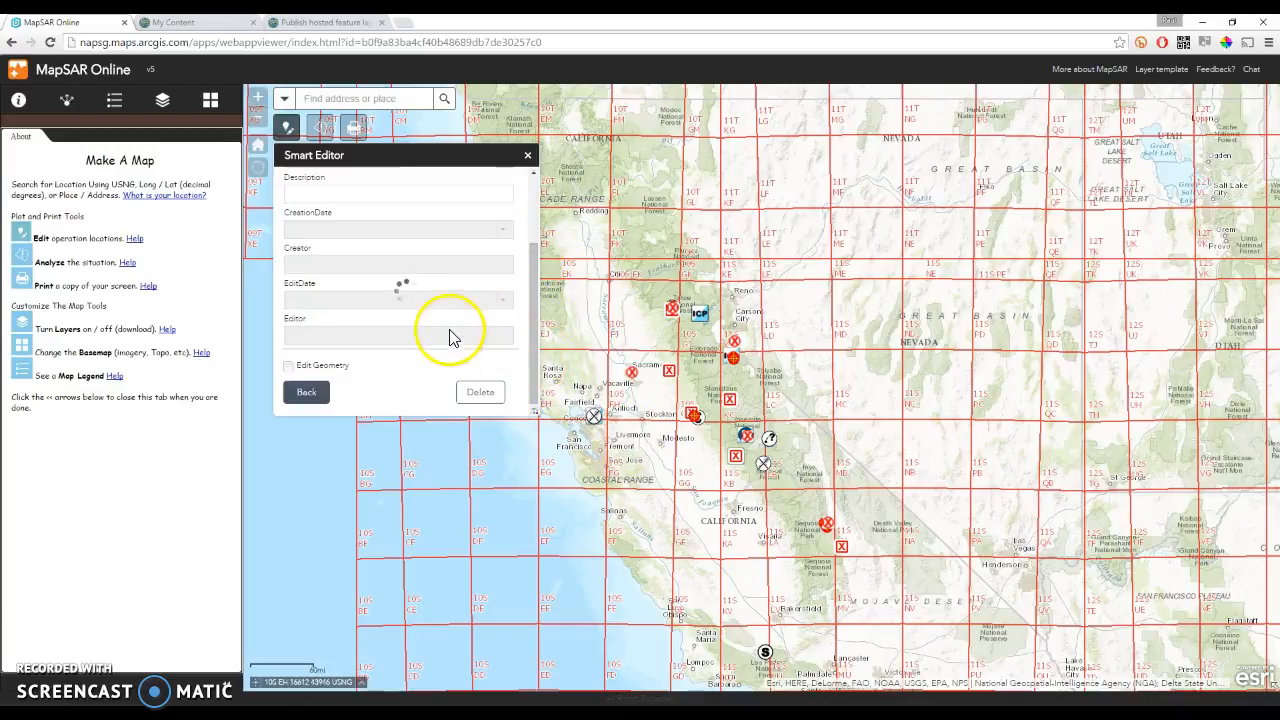
Choose the Not Assigned template in the Assignments group of the Smart Editor.
left_click_drag(519, 243, 522, 375)
left_click(405, 280)
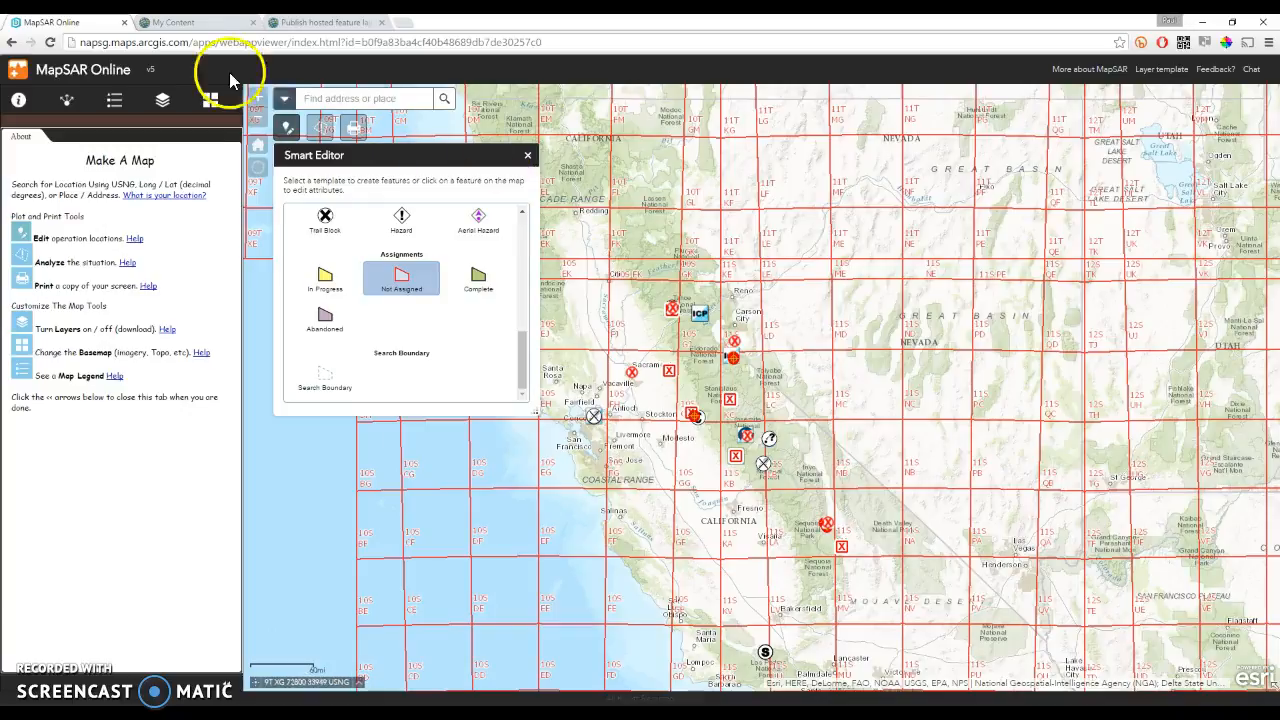
Switch to the My Content page and view the form for creating a folder.
left_click(175, 22)
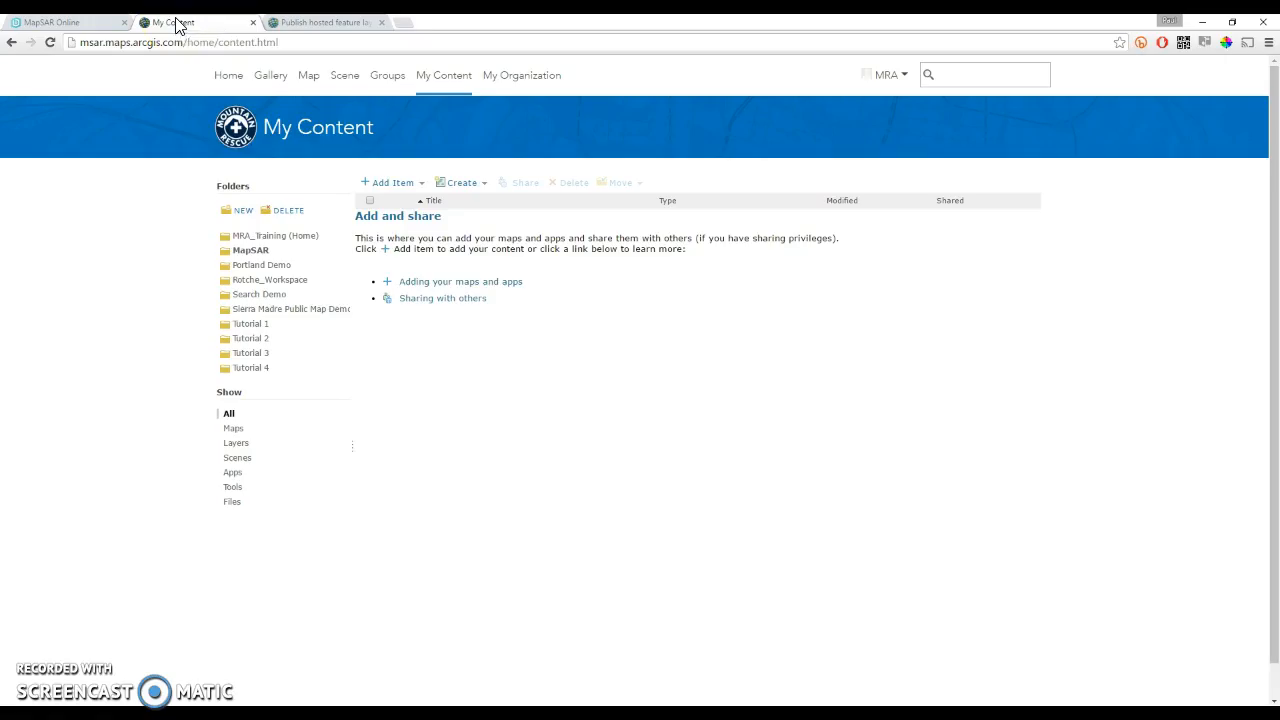
left_click(448, 82)
left_click(245, 211)
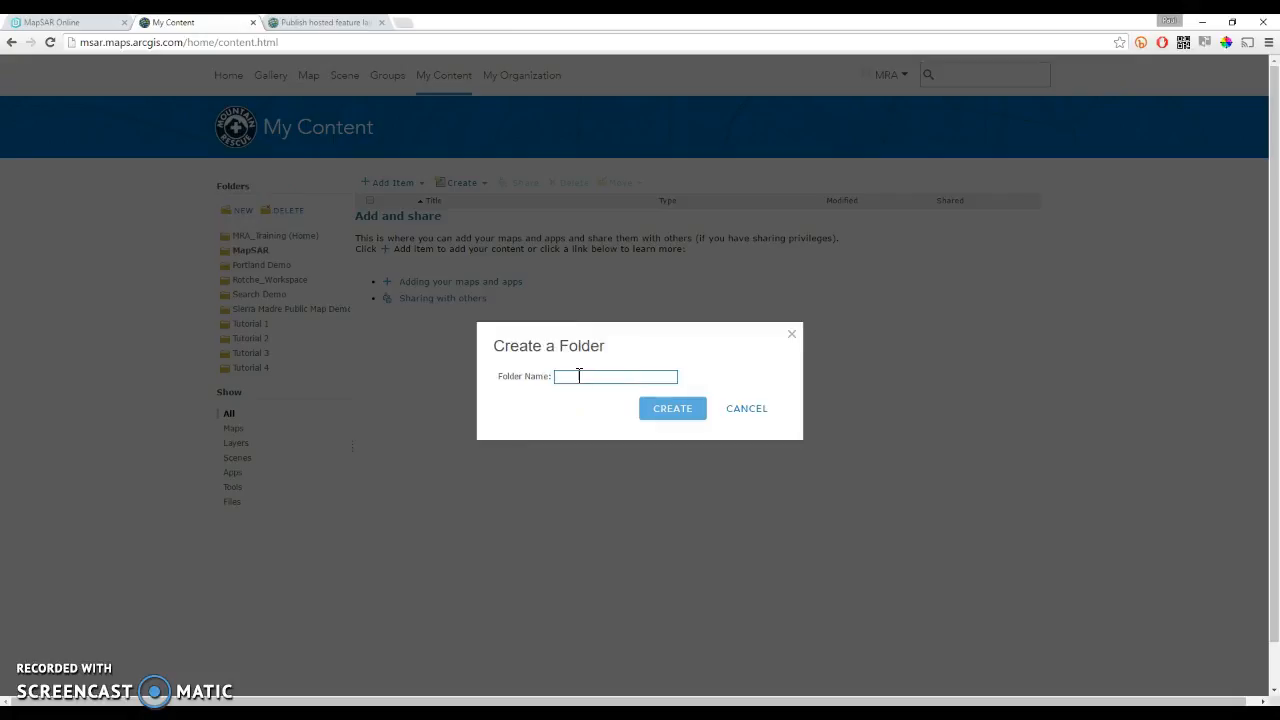
left_click(741, 409)
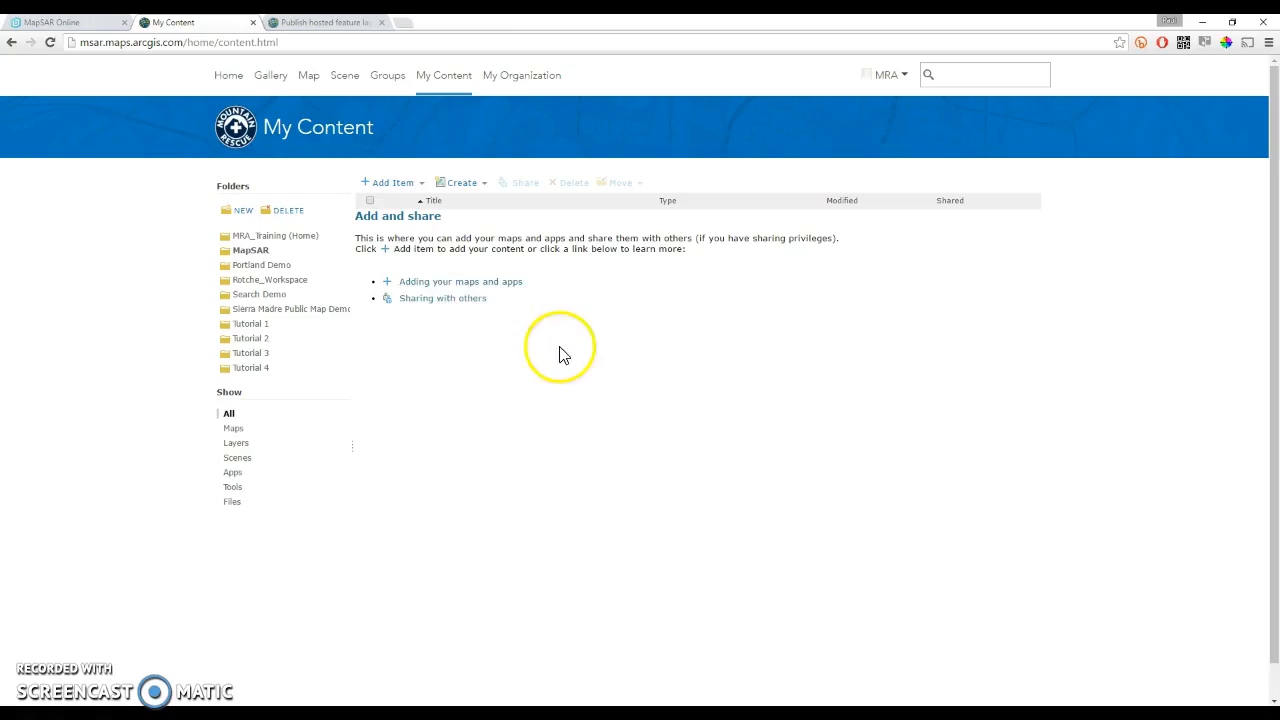
Start a new hosted feature layer and look through the pages of available templates.
left_click(484, 191)
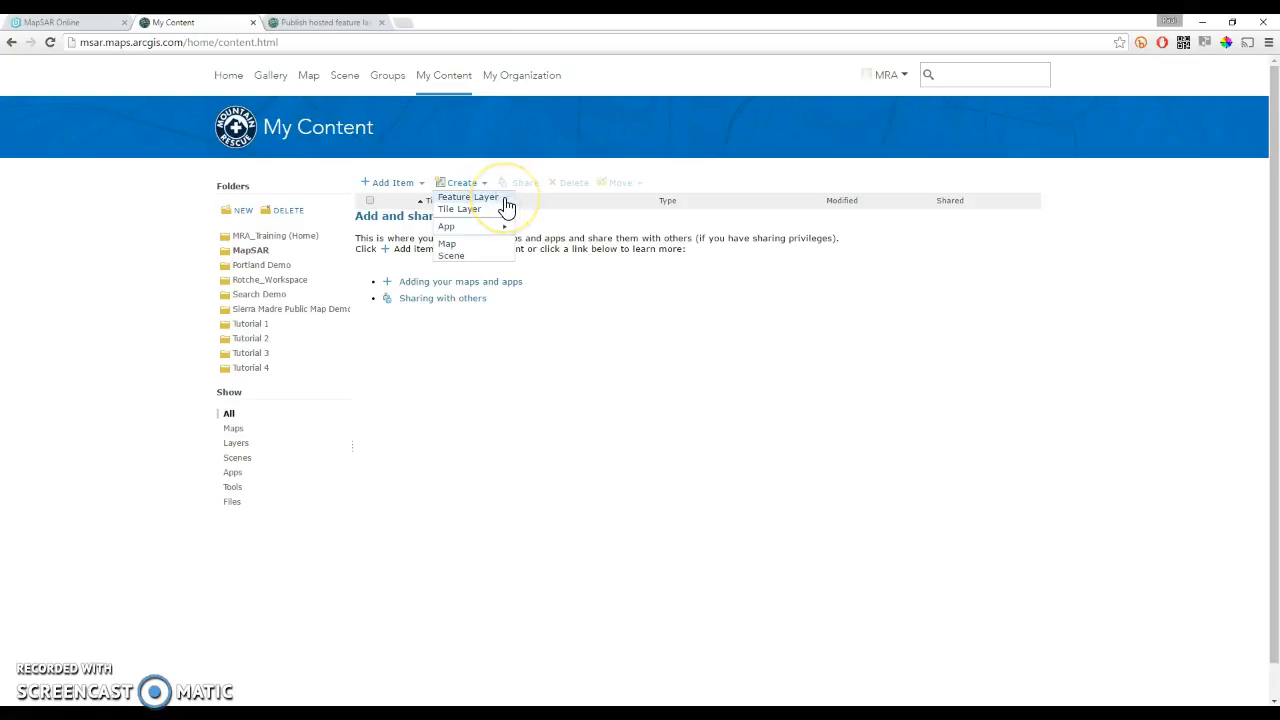
left_click(506, 200)
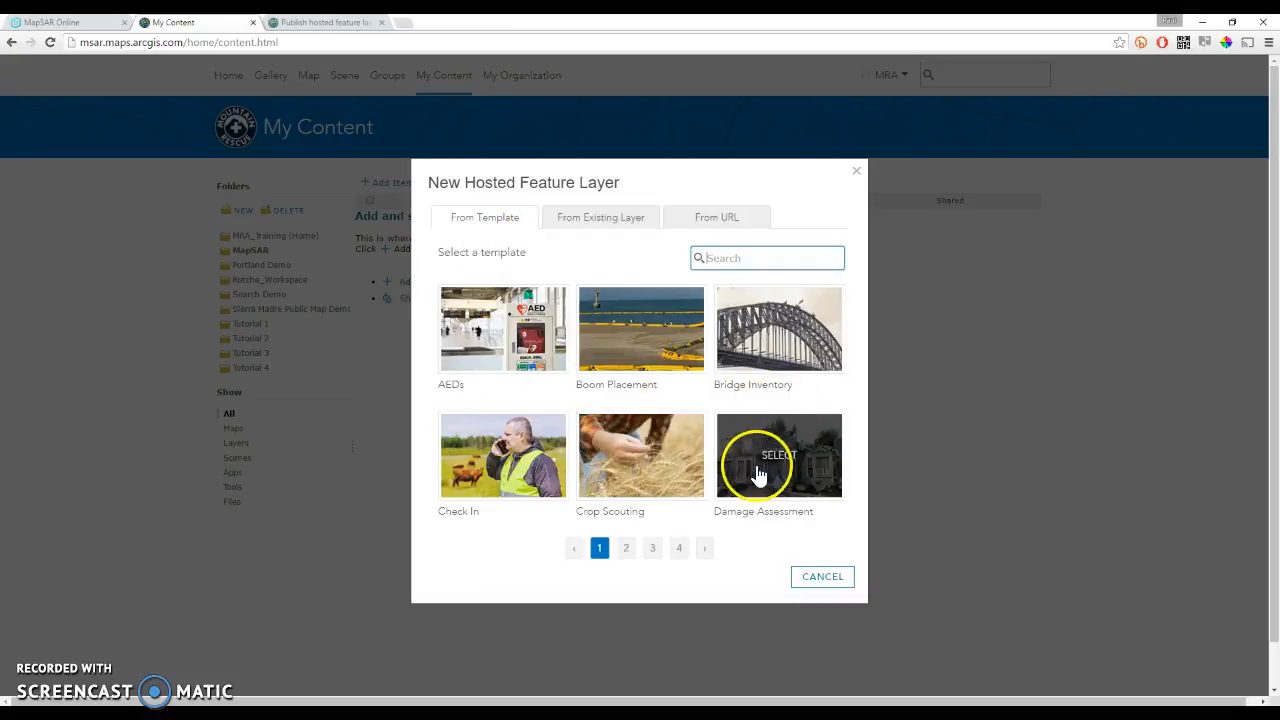
left_click(626, 550)
left_click(652, 550)
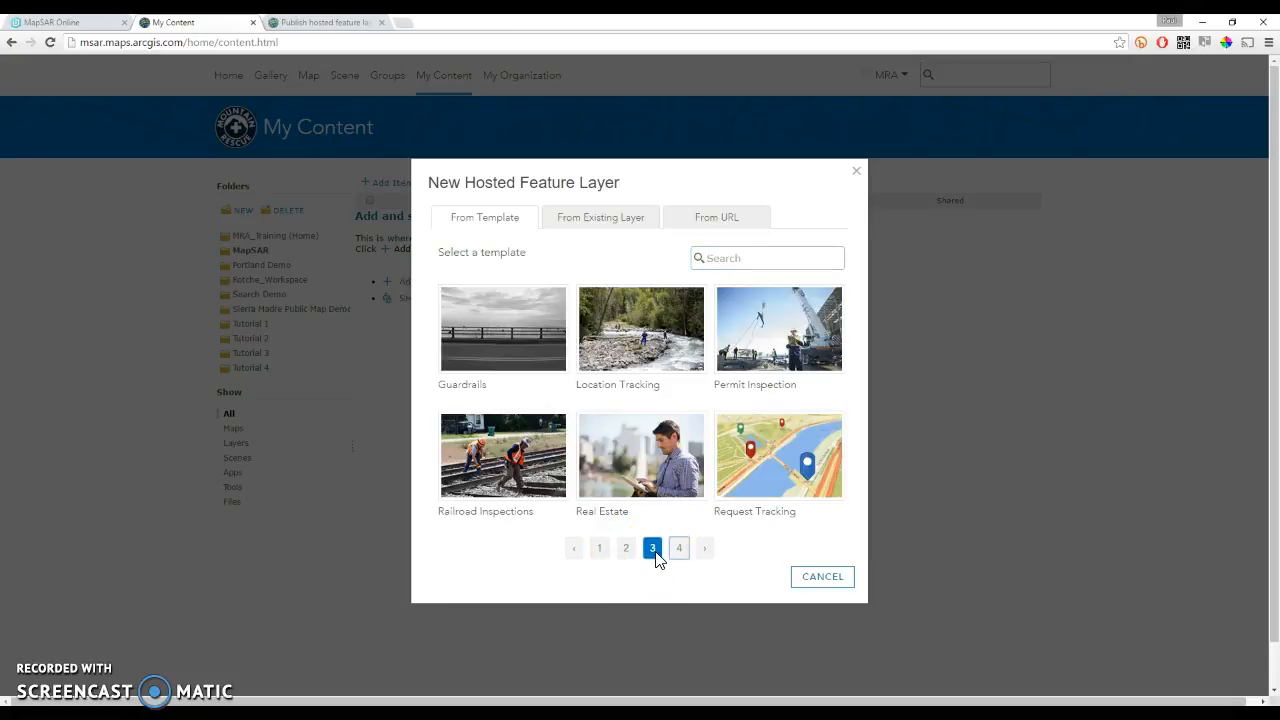
left_click(678, 550)
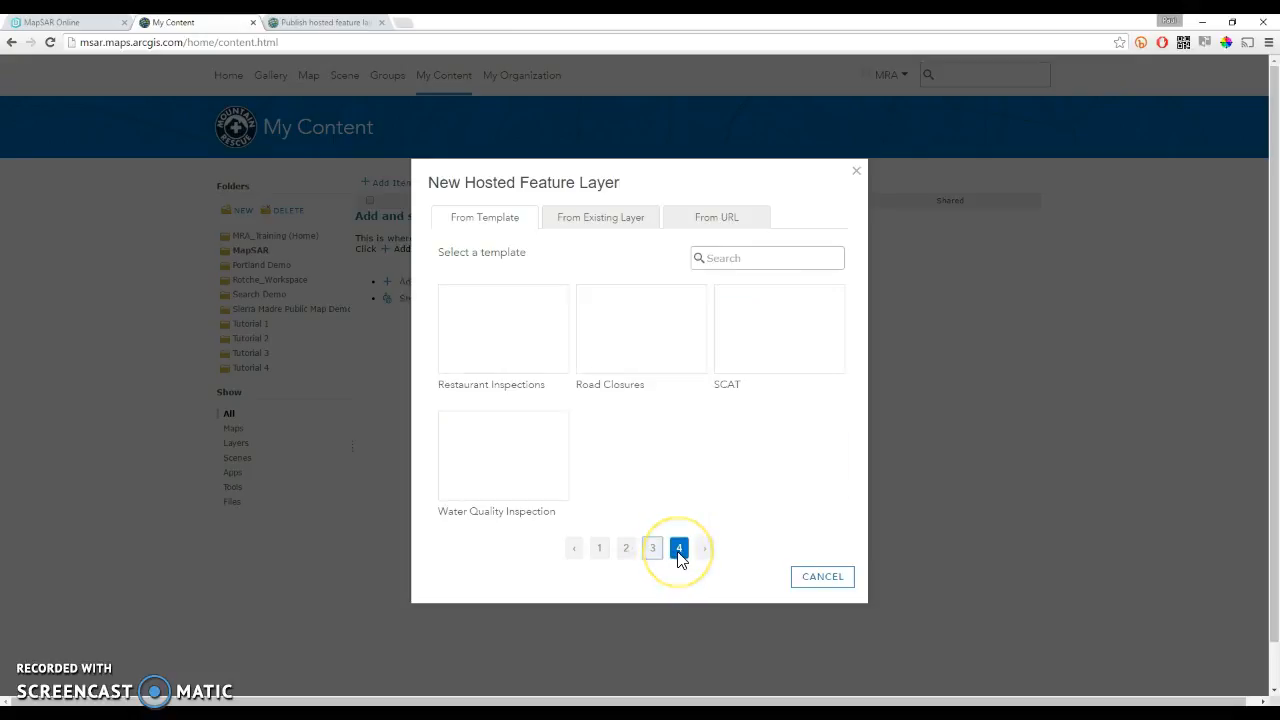
left_click(652, 550)
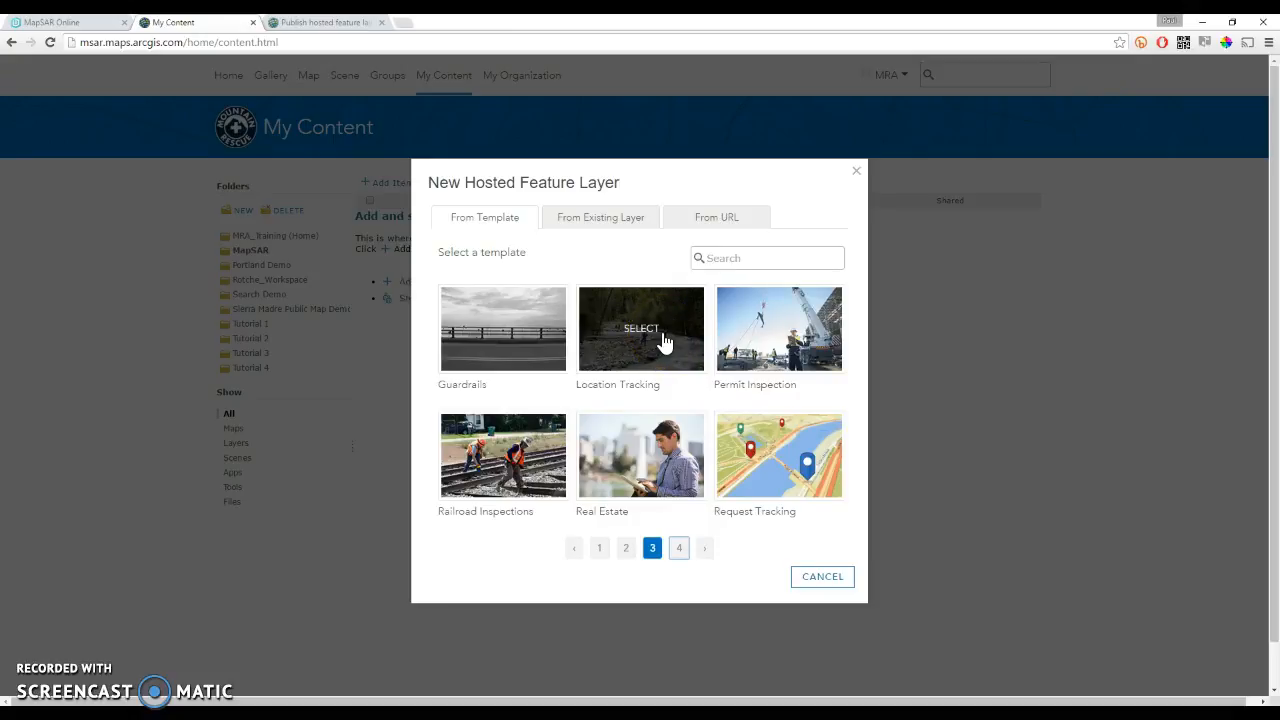
left_click(599, 549)
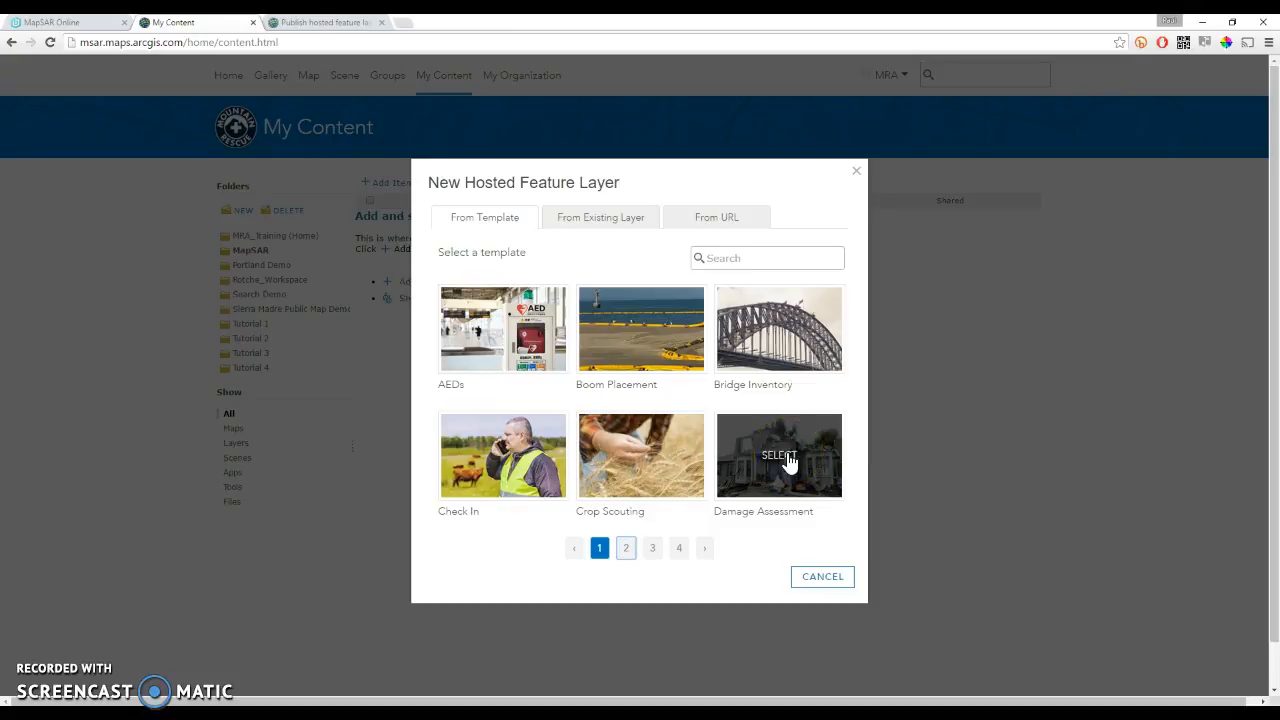
Examine the option for creating the layer from a feature service URL.
left_click(725, 222)
left_click(630, 280)
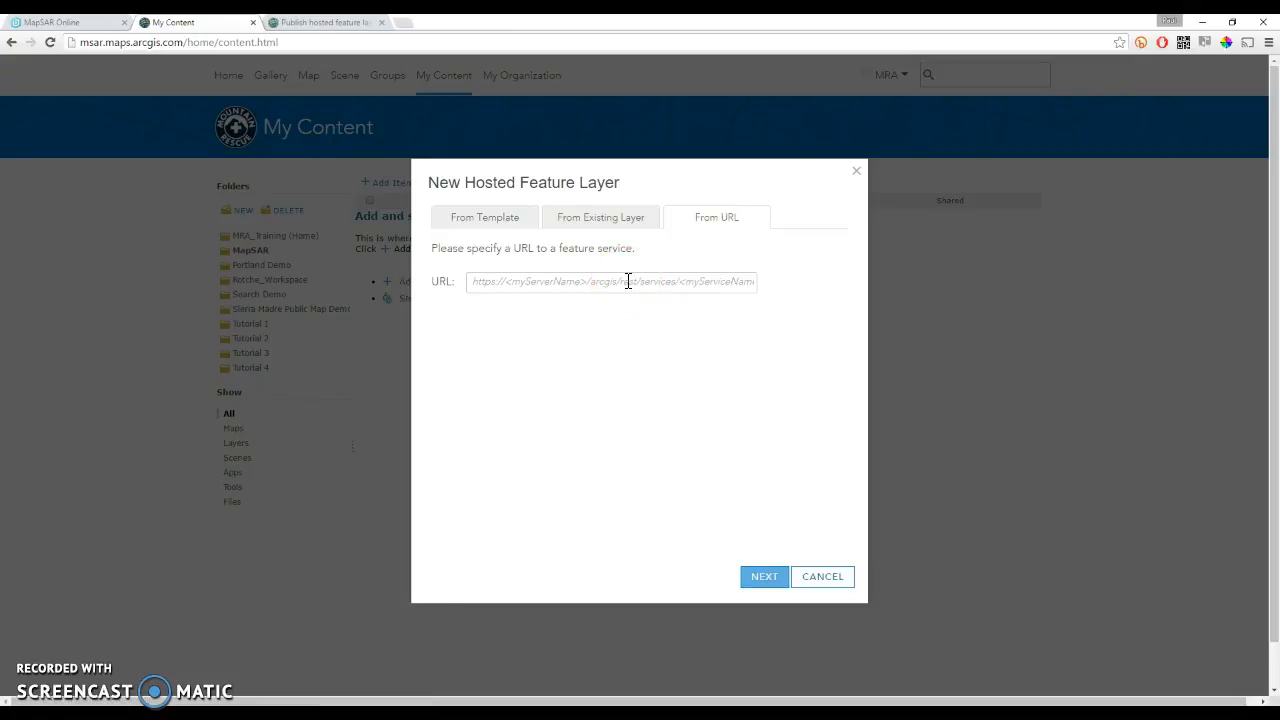
left_click(586, 283)
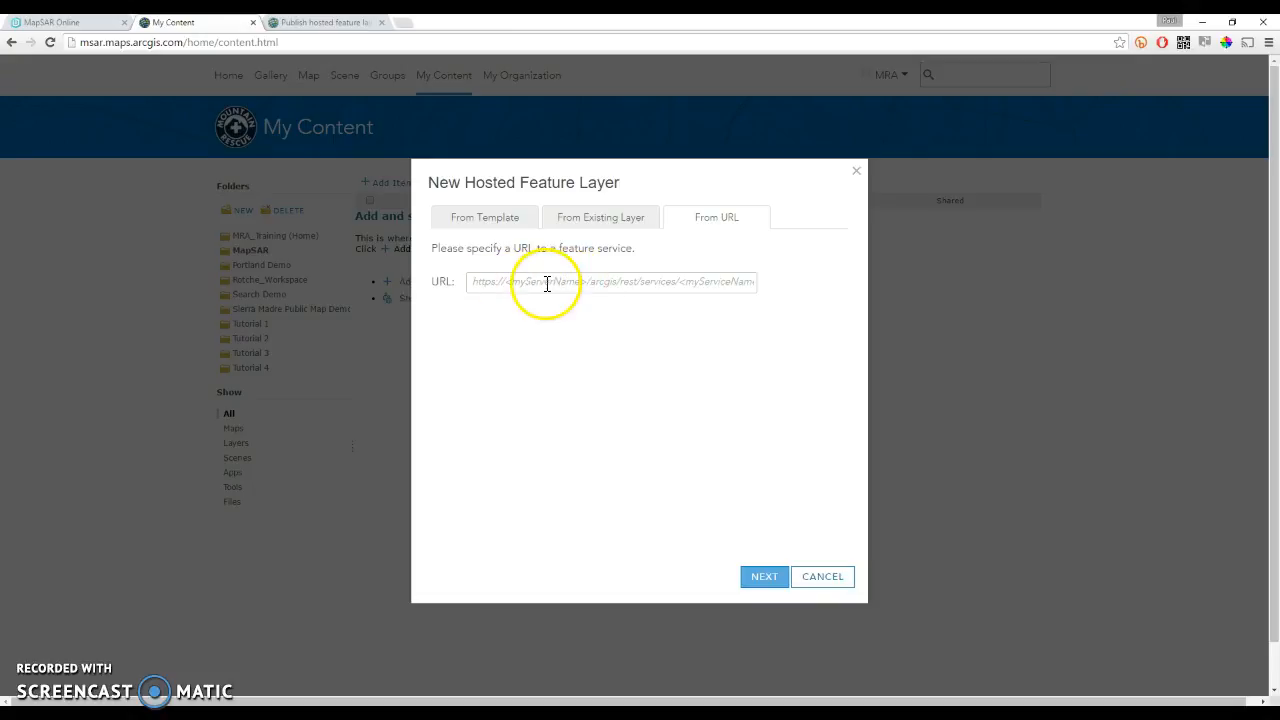
Search the organization's existing layers for MapSAR and choose MapSAR for MRA Feature Layer as the source.
left_click(606, 224)
left_click(718, 259)
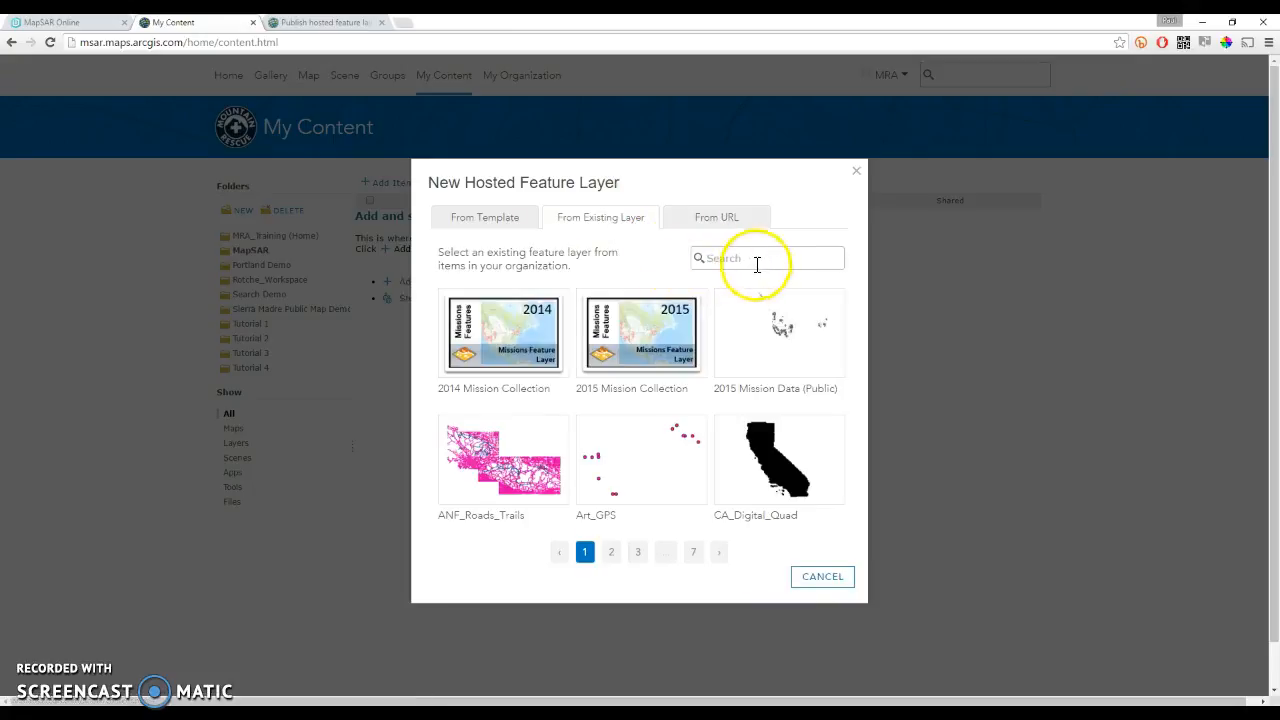
type("Map")
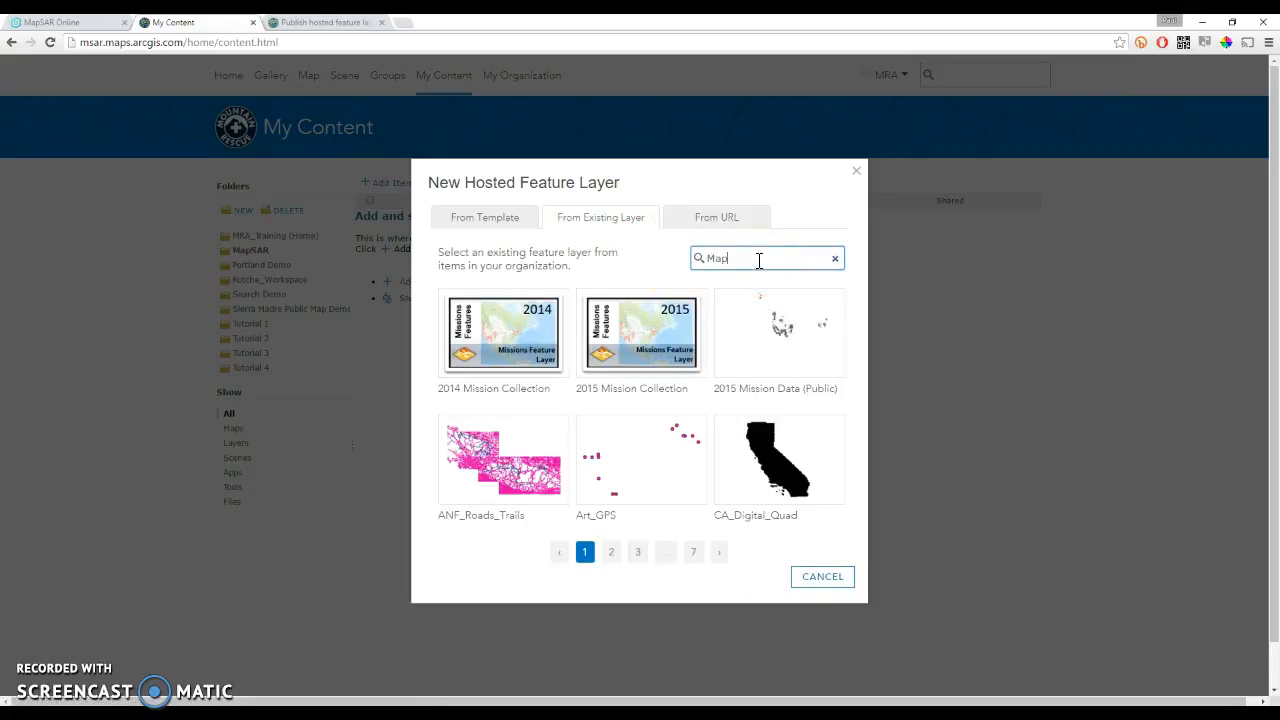
type("SAR")
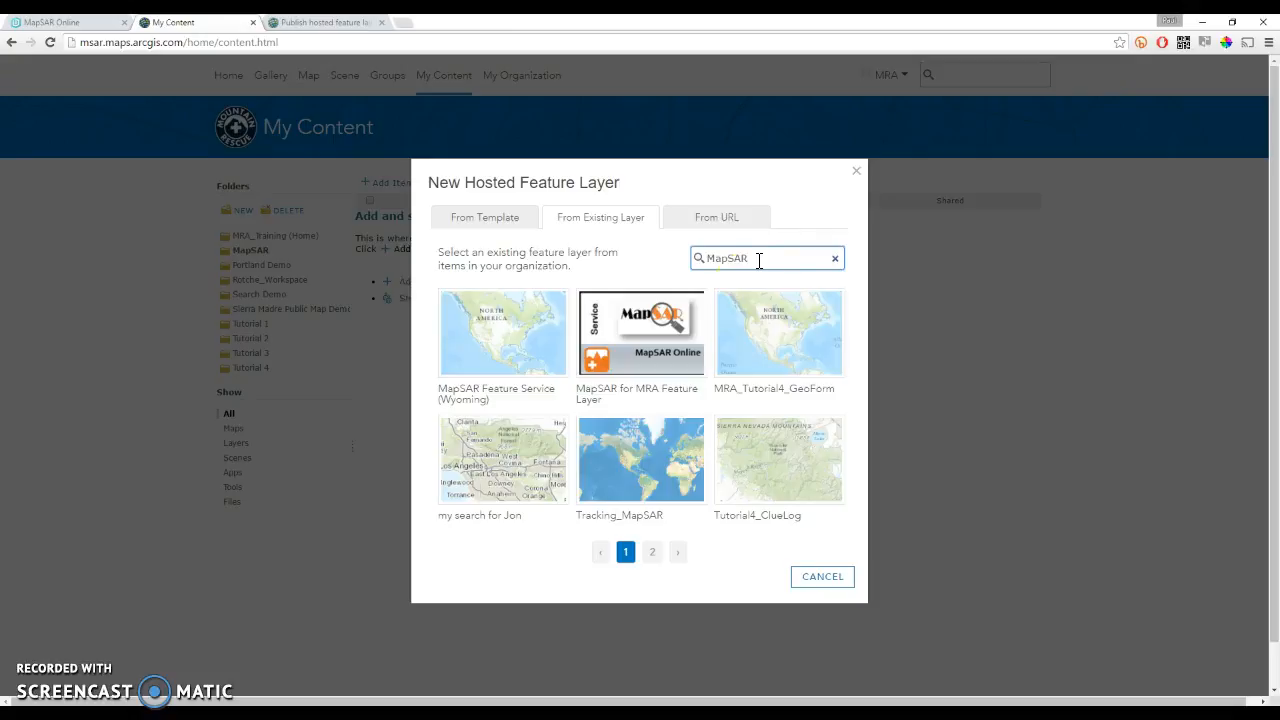
left_click(640, 345)
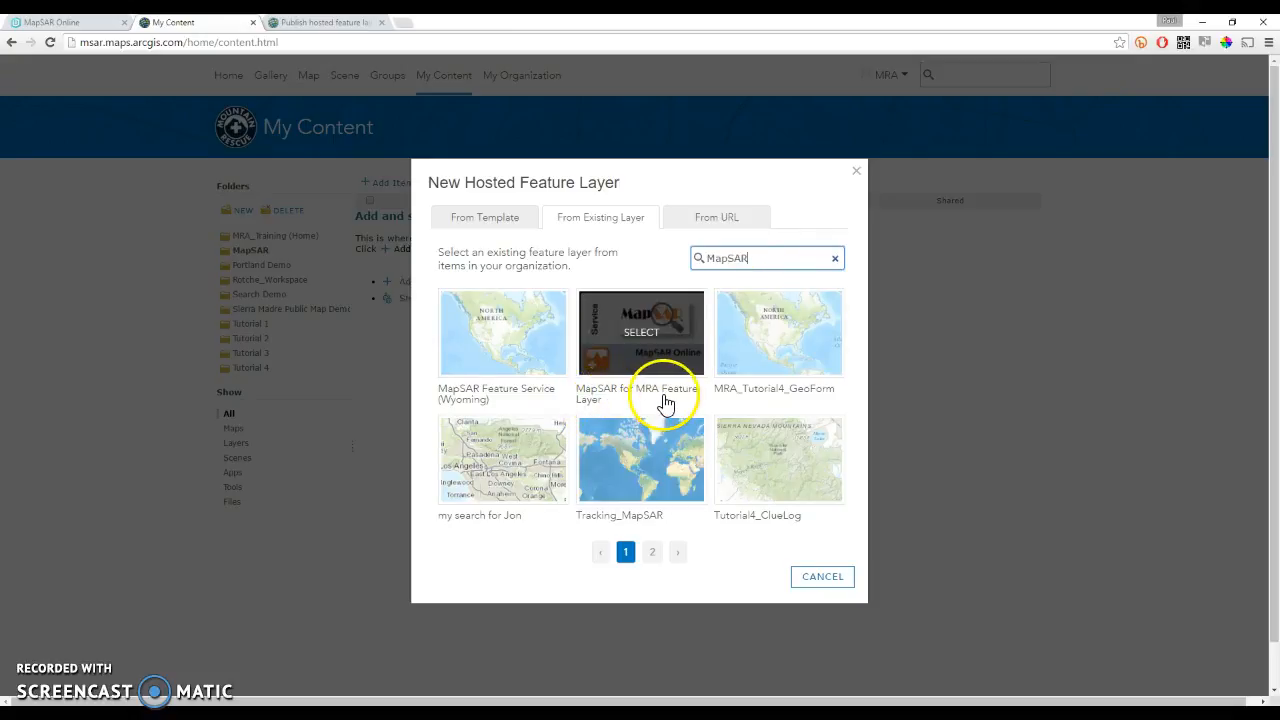
left_click(648, 335)
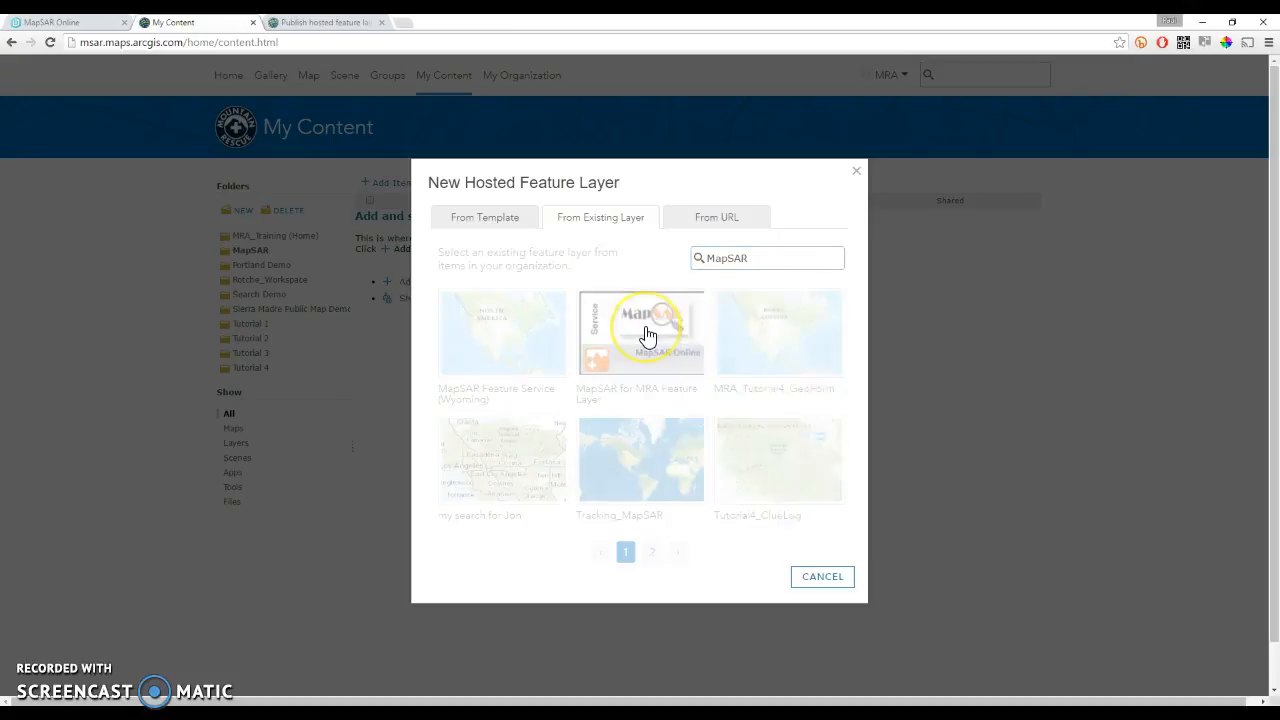
left_click(750, 540)
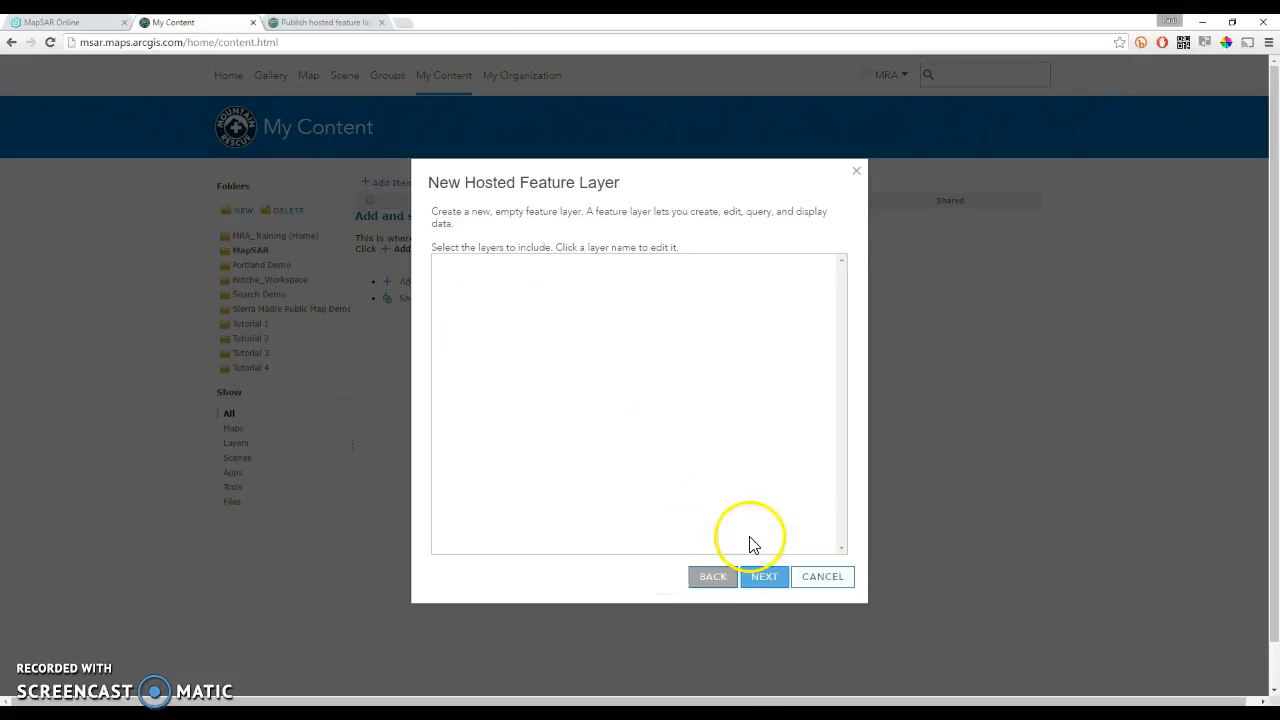
Exclude the DynamicValue, Version, GenerateId, Team_Status, Incident Staff and Assignment_Debrief layers, and keep the default map extent.
left_click(690, 493)
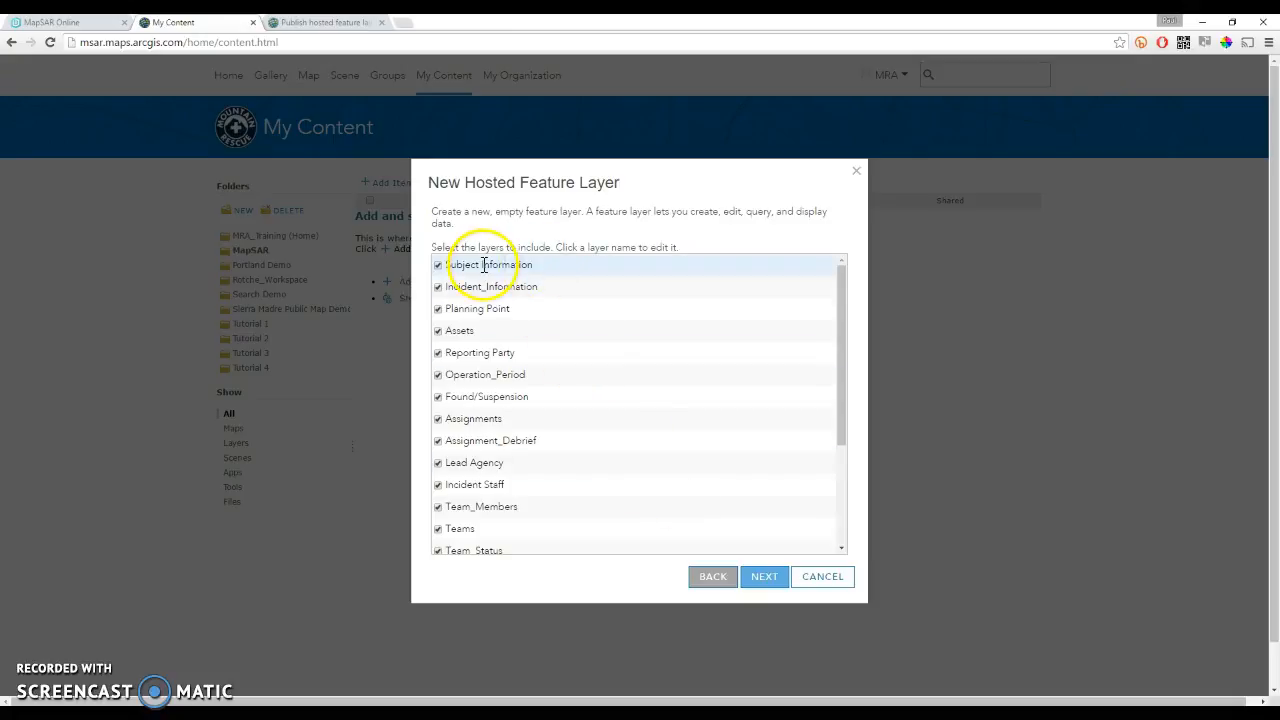
scroll(480, 460, "down", 4)
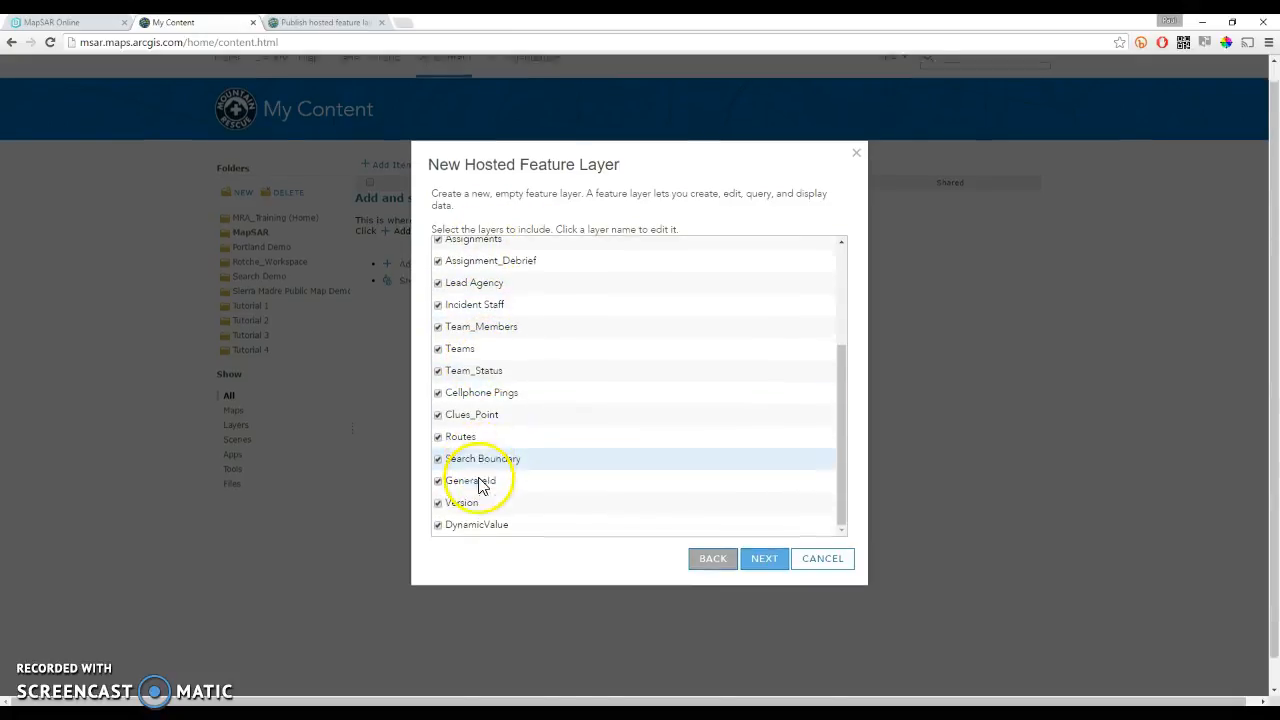
left_click(439, 486)
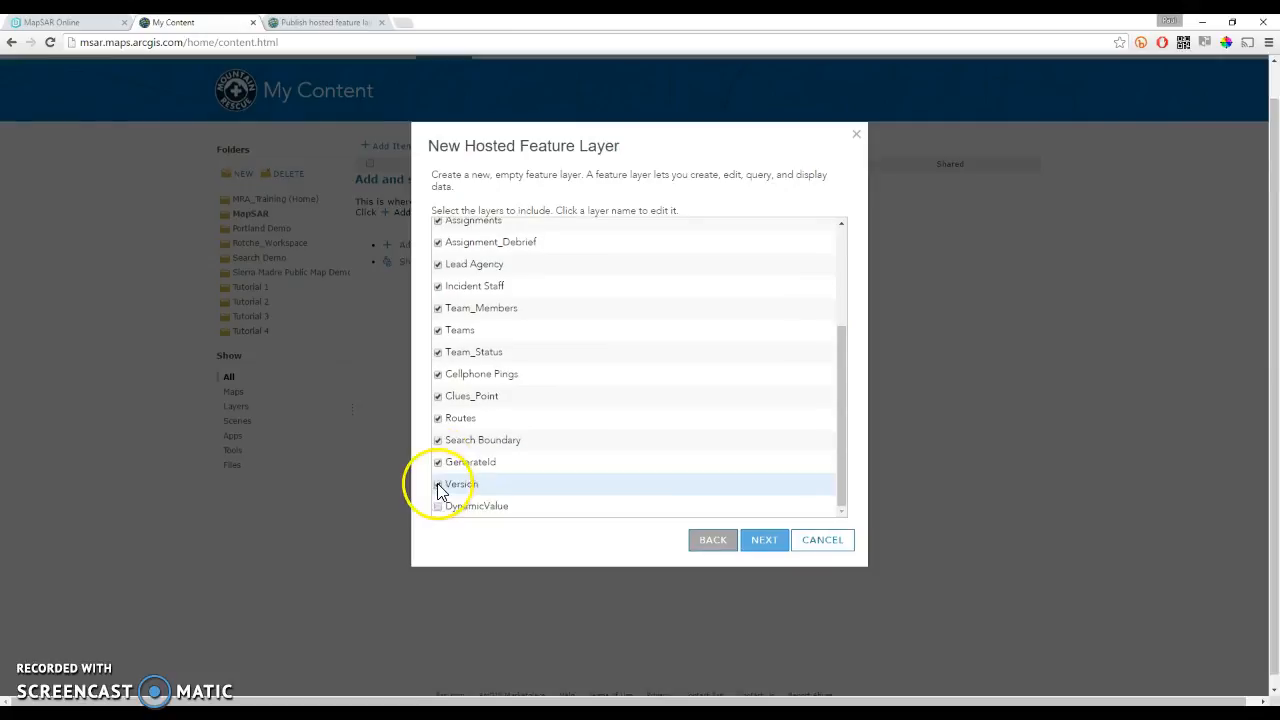
scroll(438, 470, "up", 1)
left_click(438, 486)
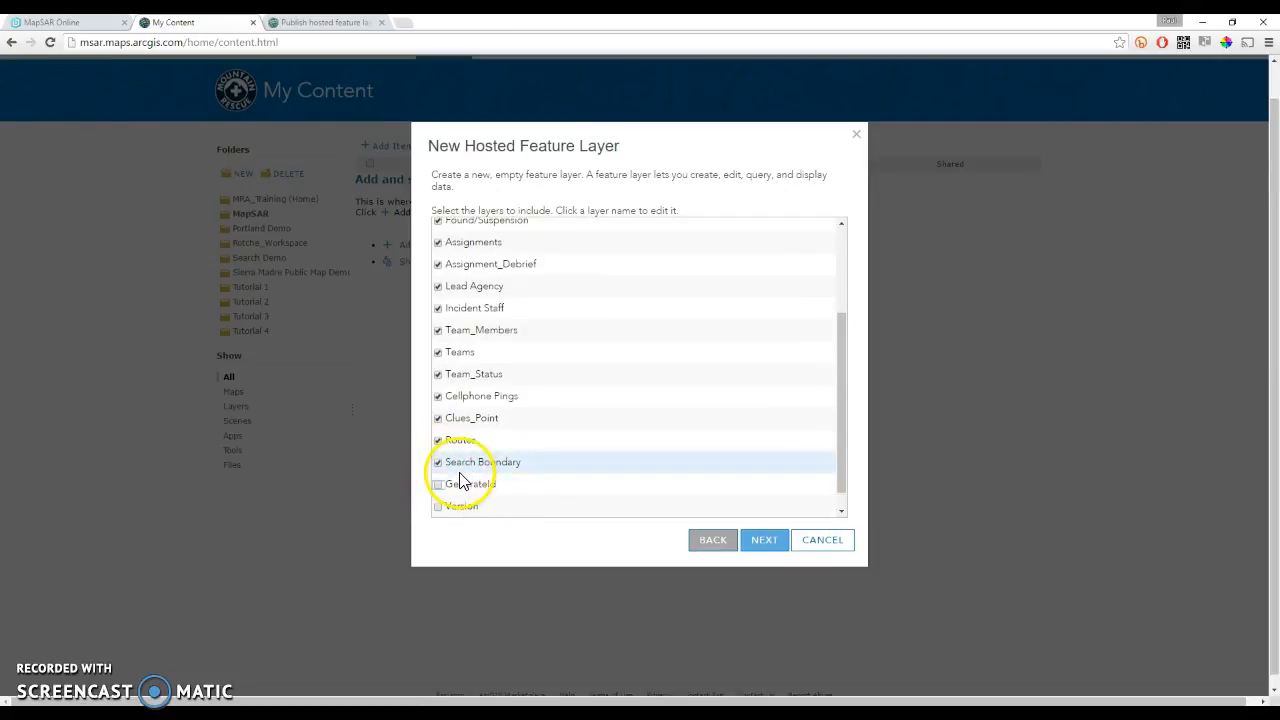
scroll(460, 460, "up", 3)
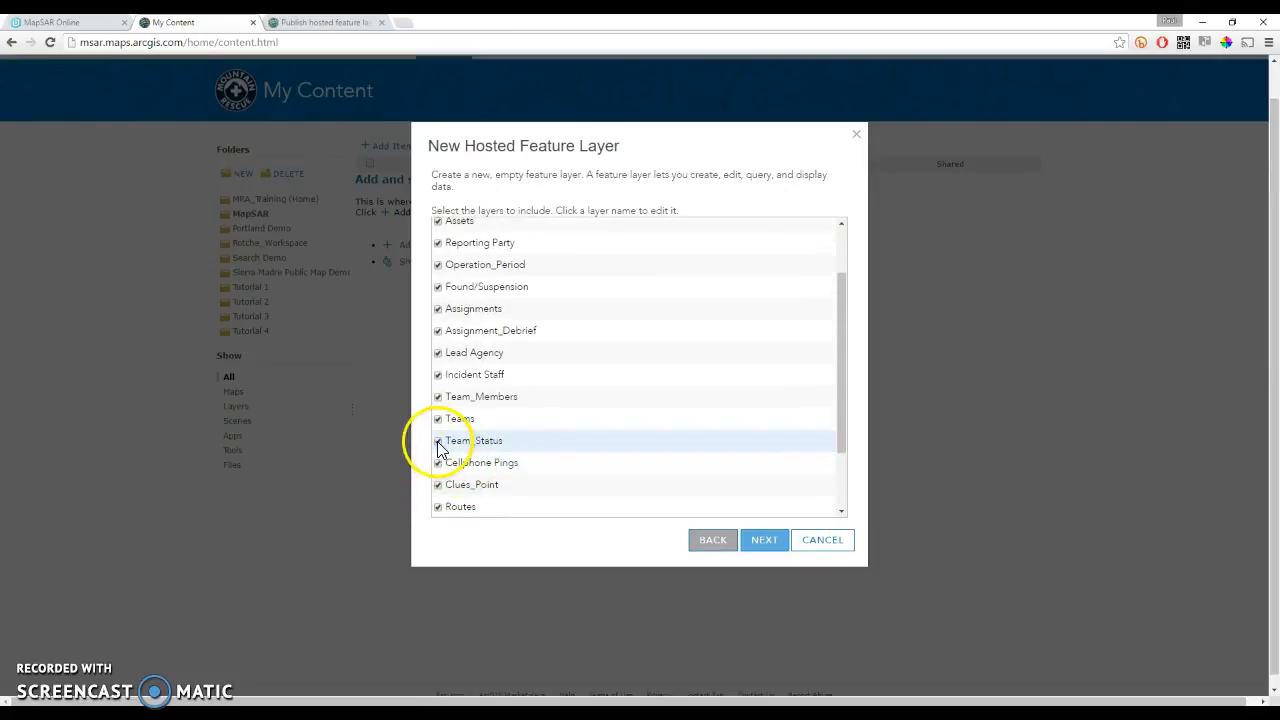
left_click(438, 441)
left_click(438, 374)
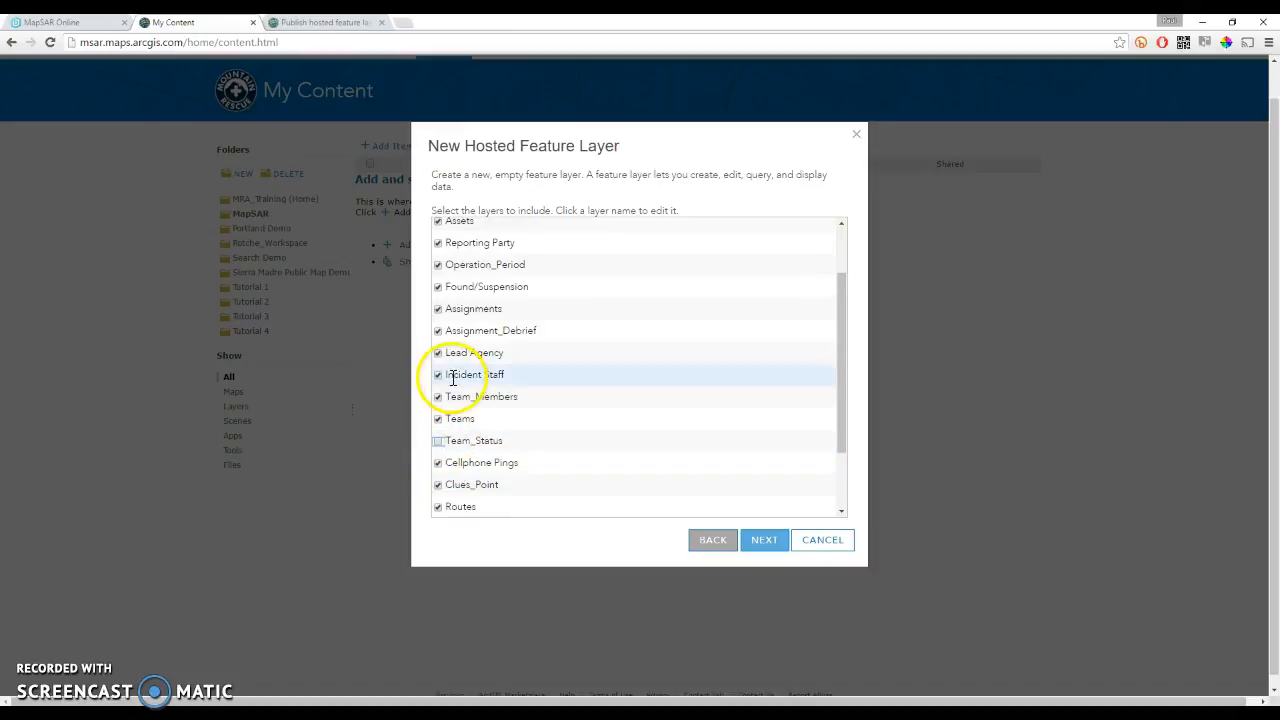
left_click(438, 330)
scroll(525, 352, "up", 3)
scroll(594, 343, "up", 1)
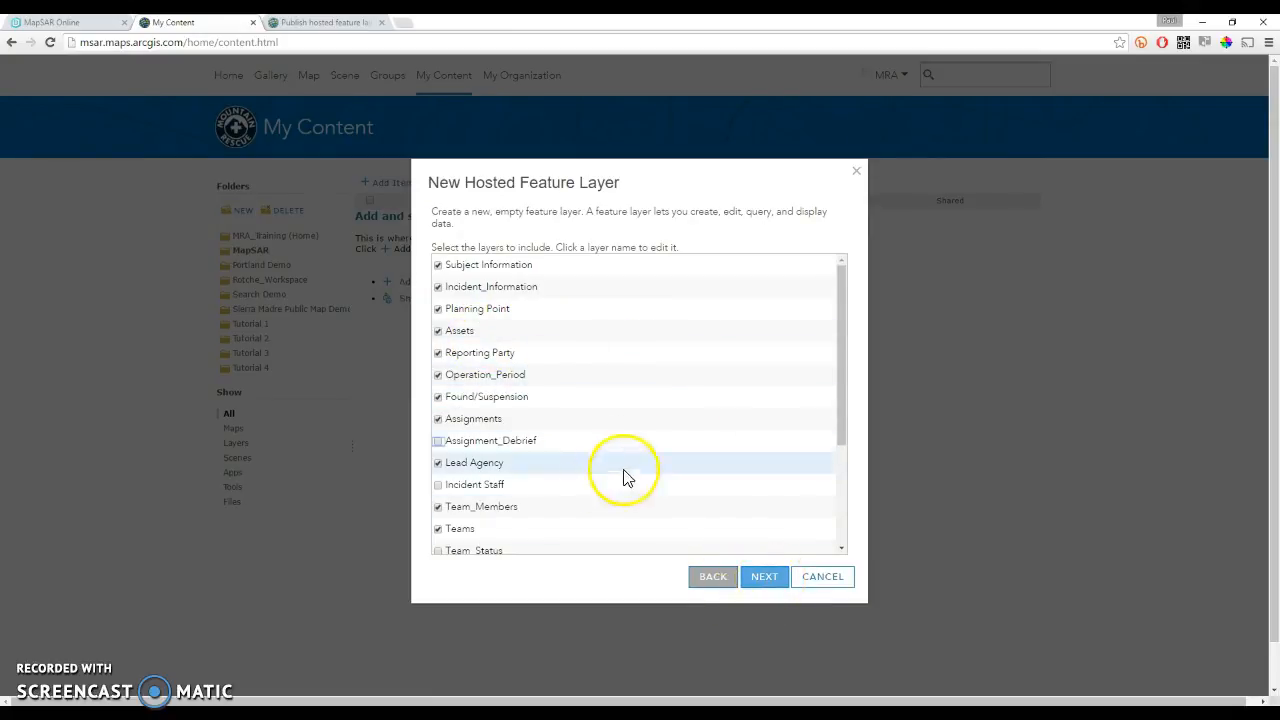
left_click(772, 577)
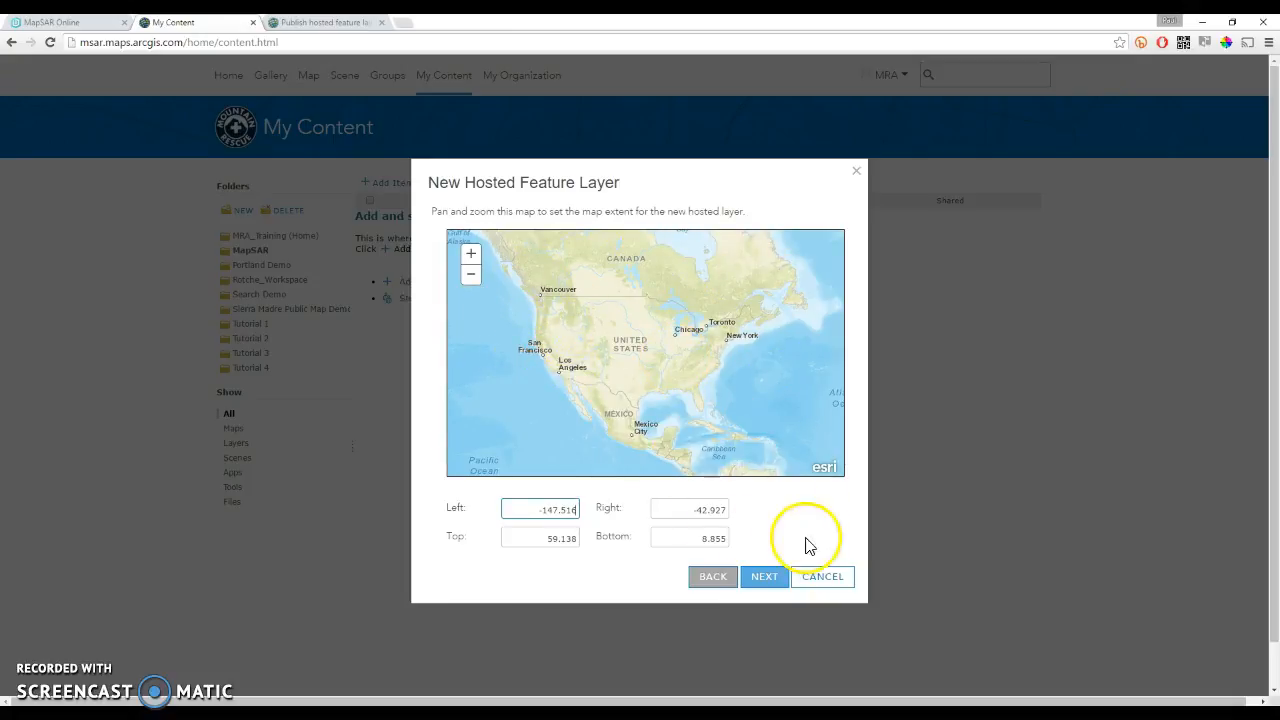
left_click(766, 583)
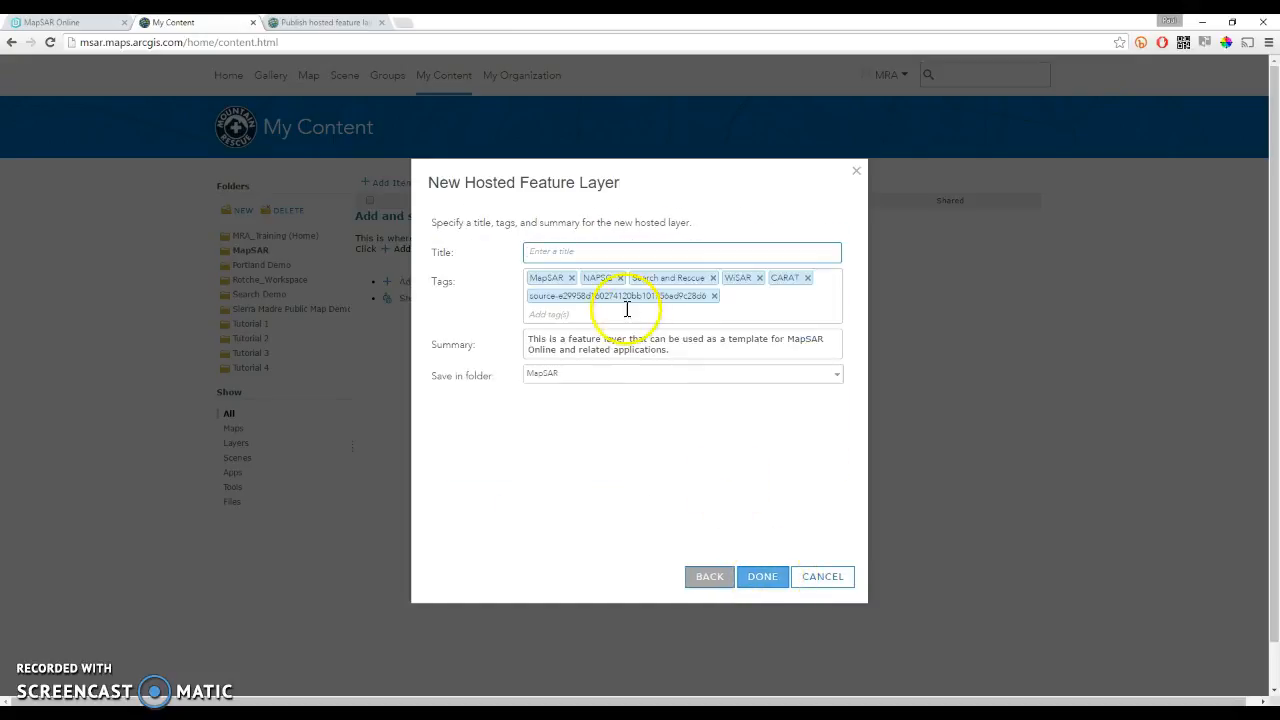
Title the new hosted feature layer Training_MapSAR and add the tag Training.
left_click(549, 260)
left_click(552, 252)
type("Training_MapSAR")
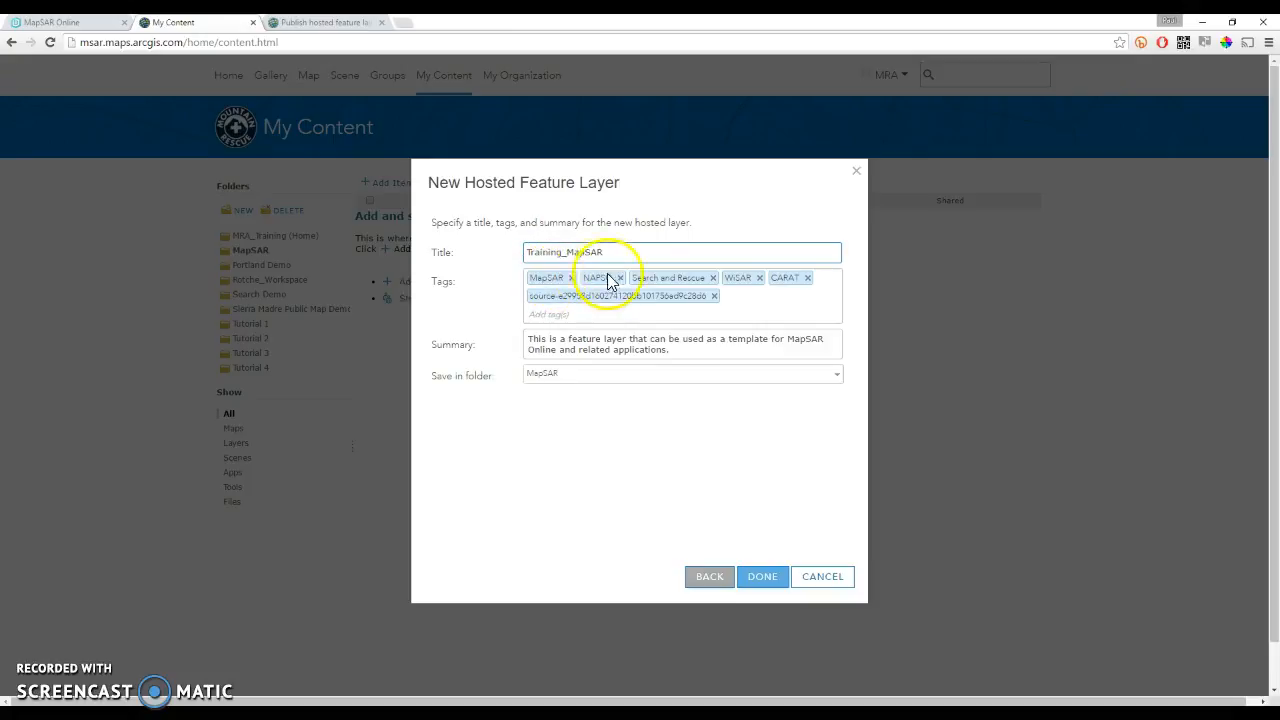
left_click(568, 314)
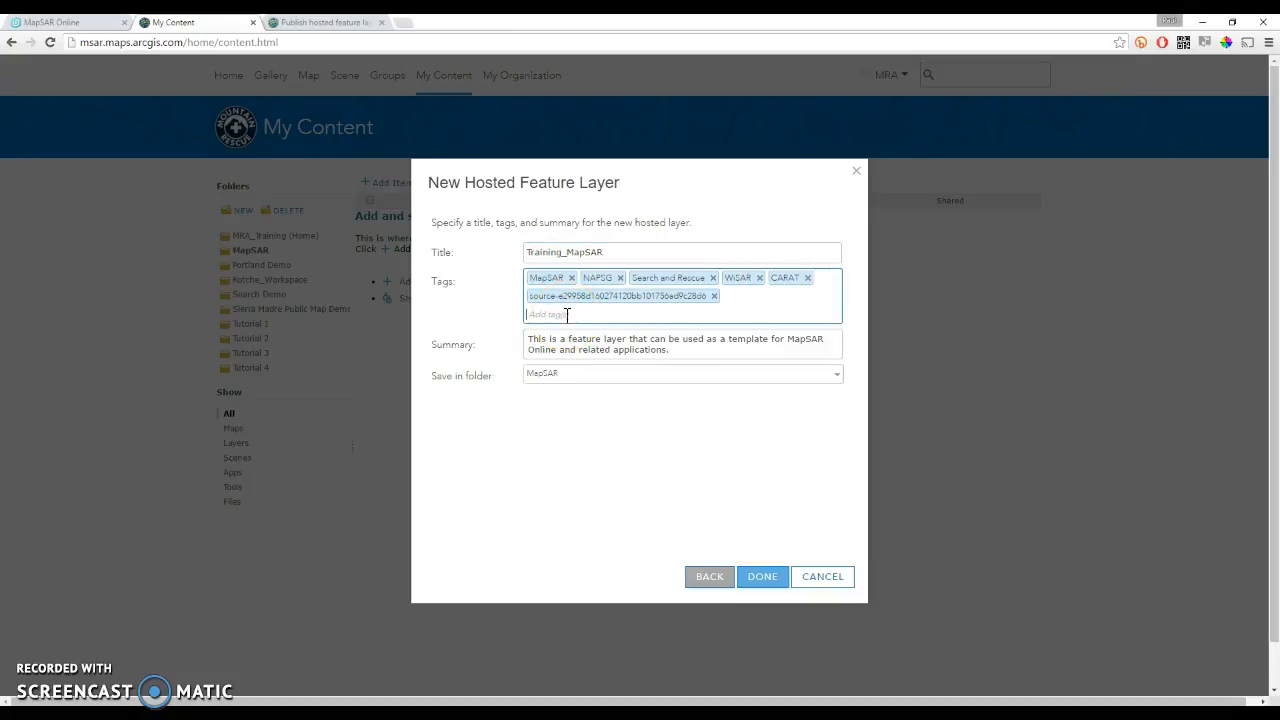
type("Trail")
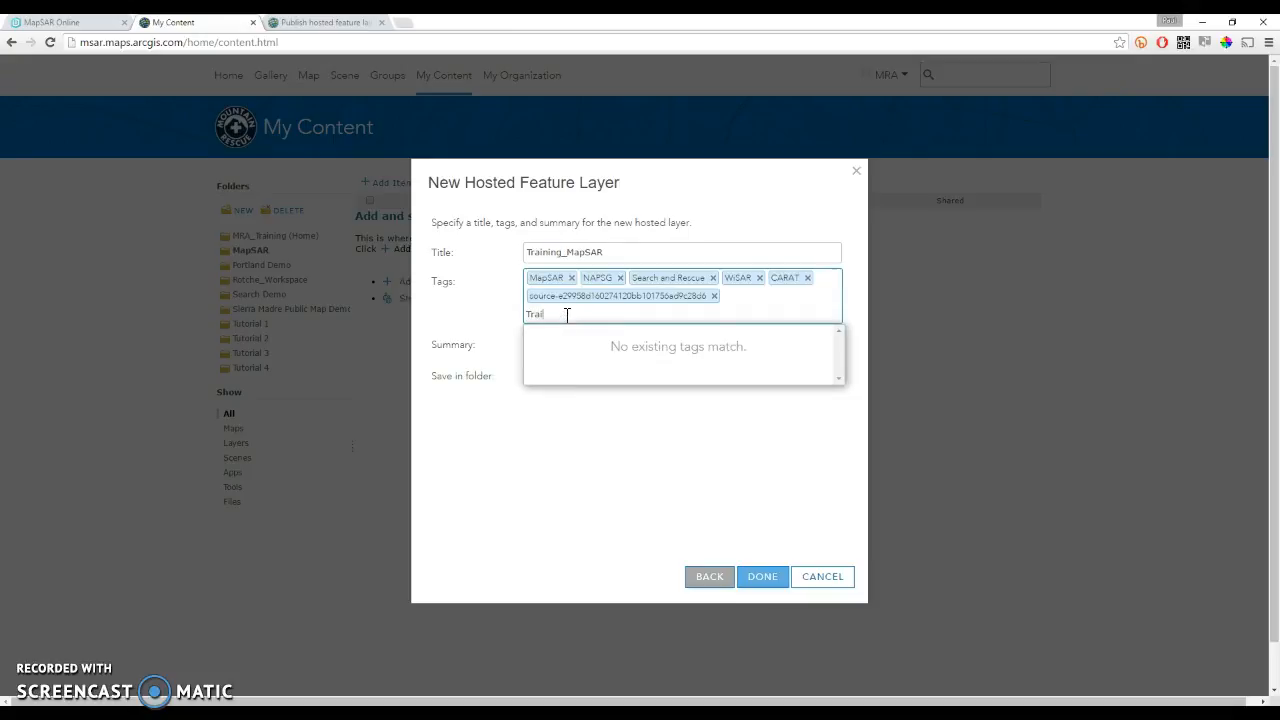
left_click(614, 463)
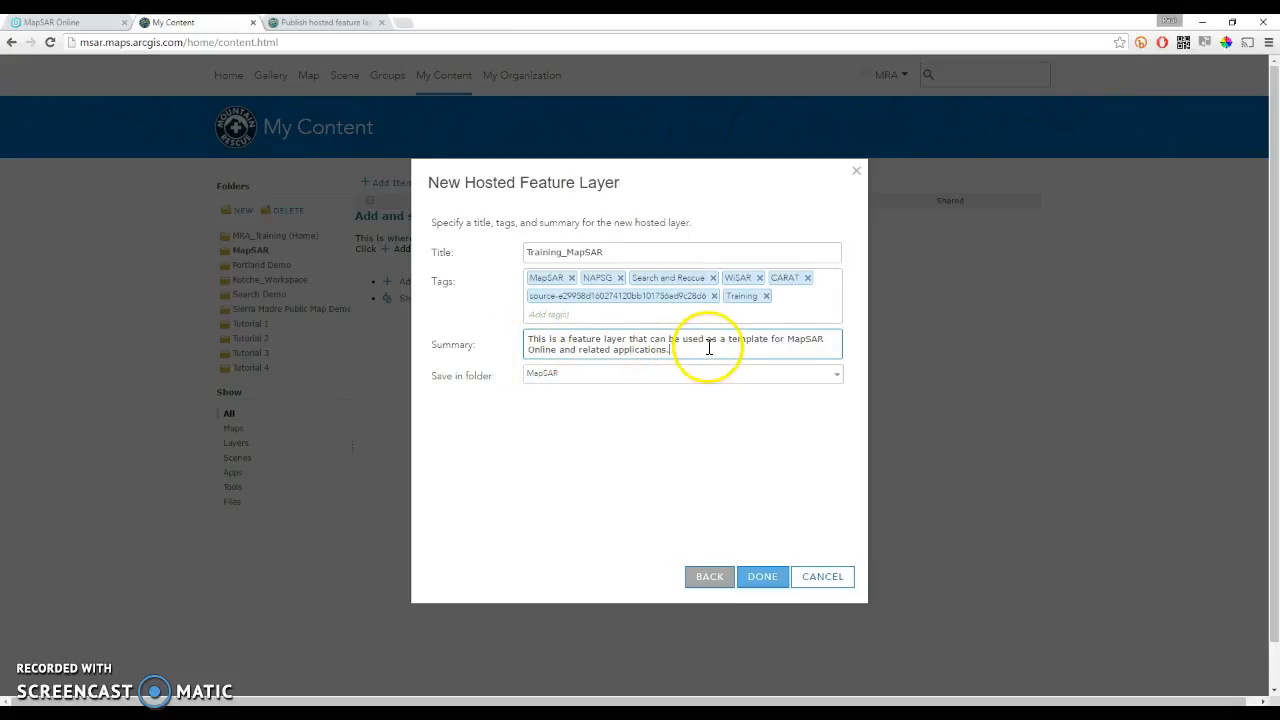
Keep MapSAR as the save folder and create the hosted feature layer.
left_click(834, 381)
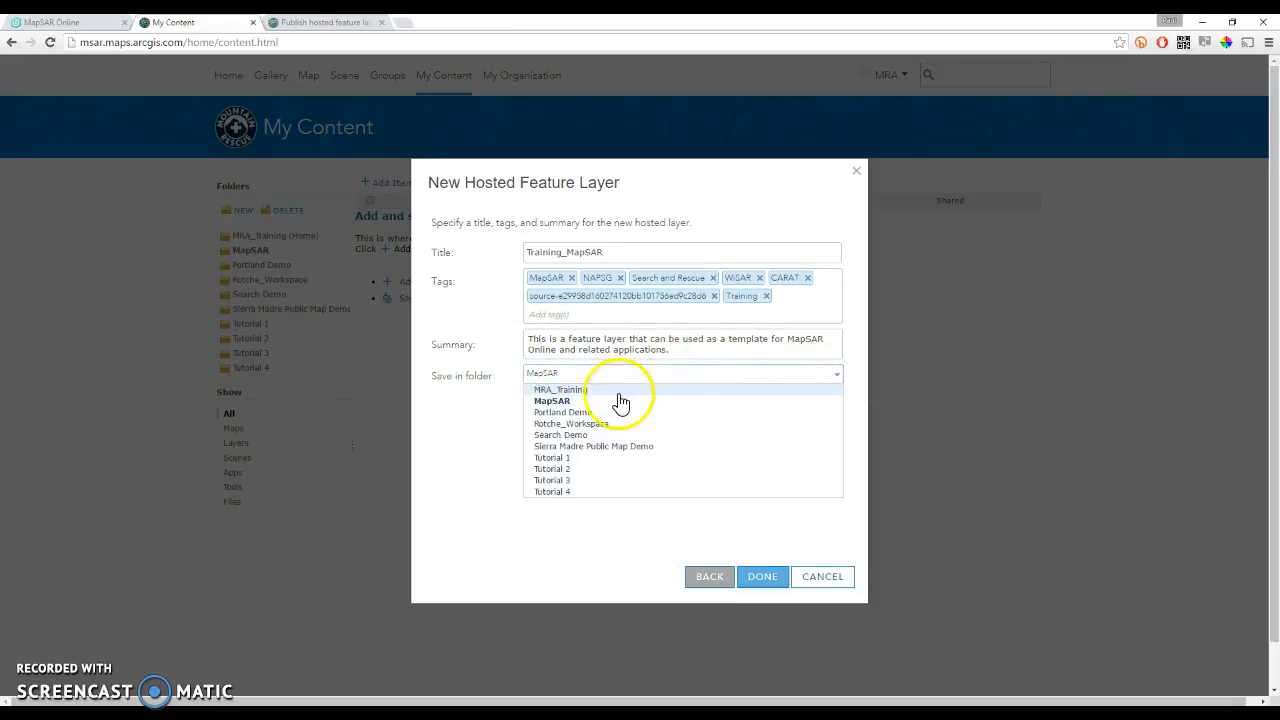
left_click(580, 404)
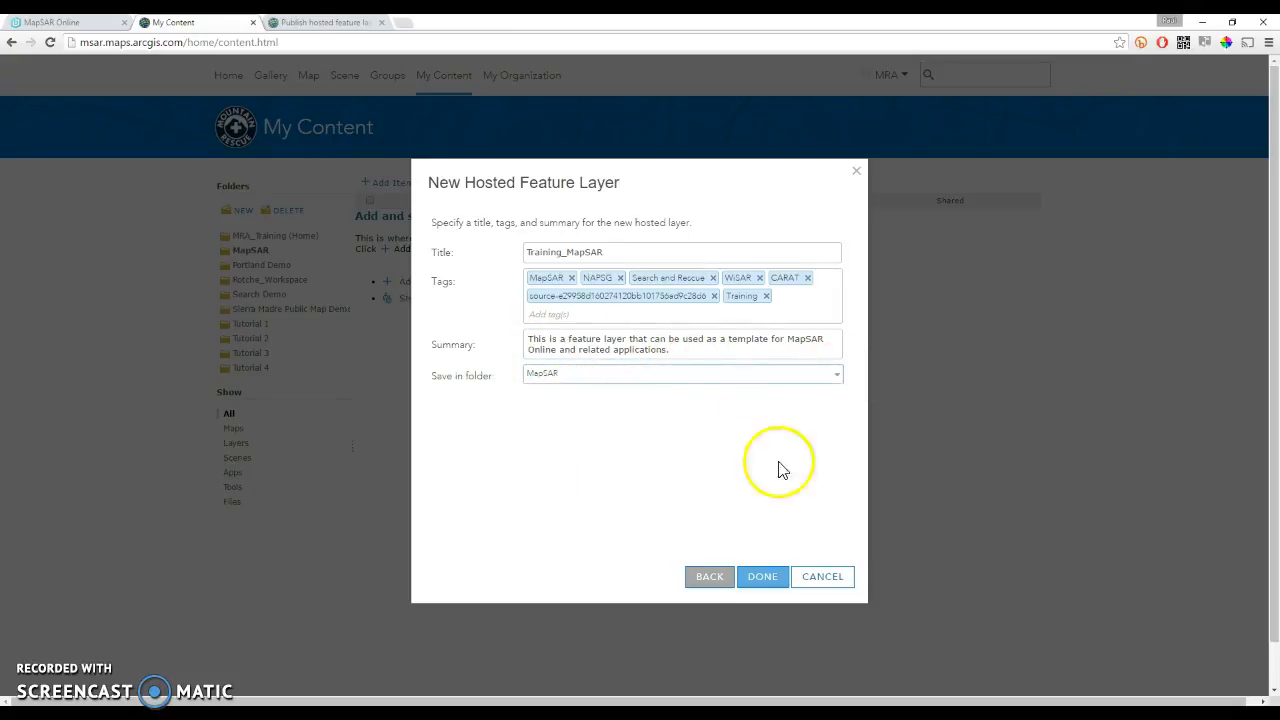
left_click(765, 586)
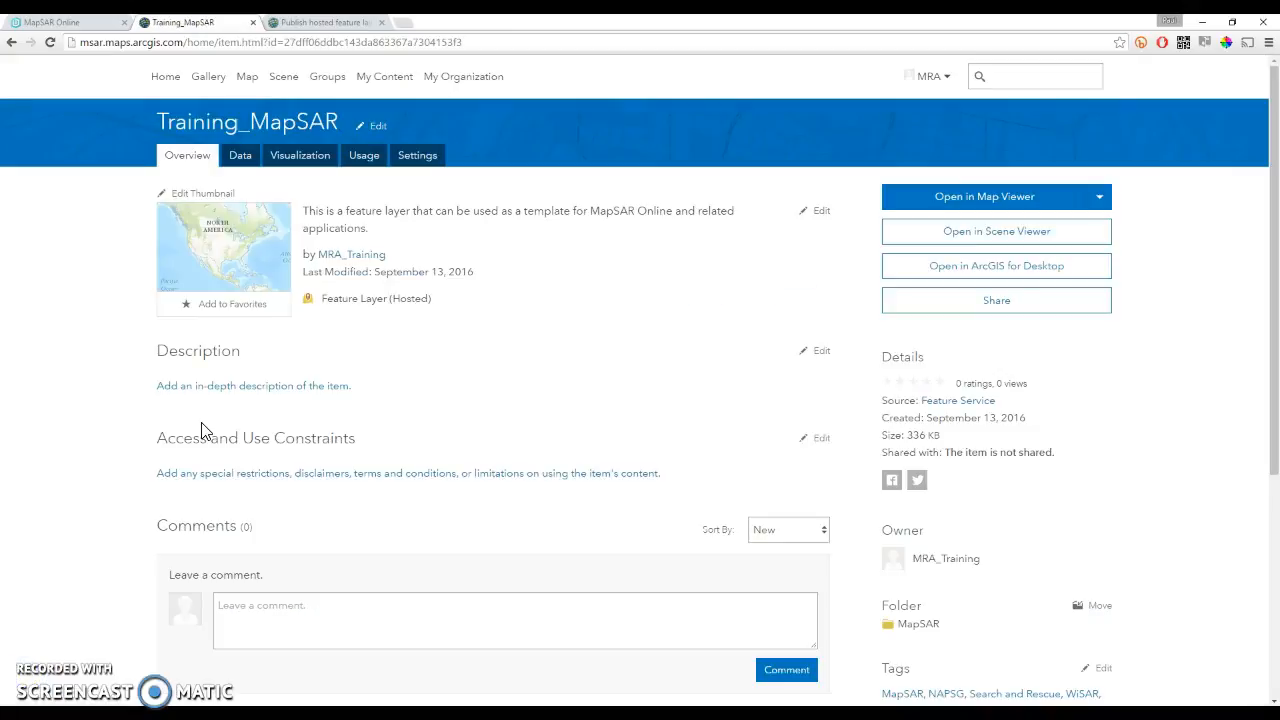
Review the list of sublayers on the new Training_MapSAR item's overview page.
left_click(170, 157)
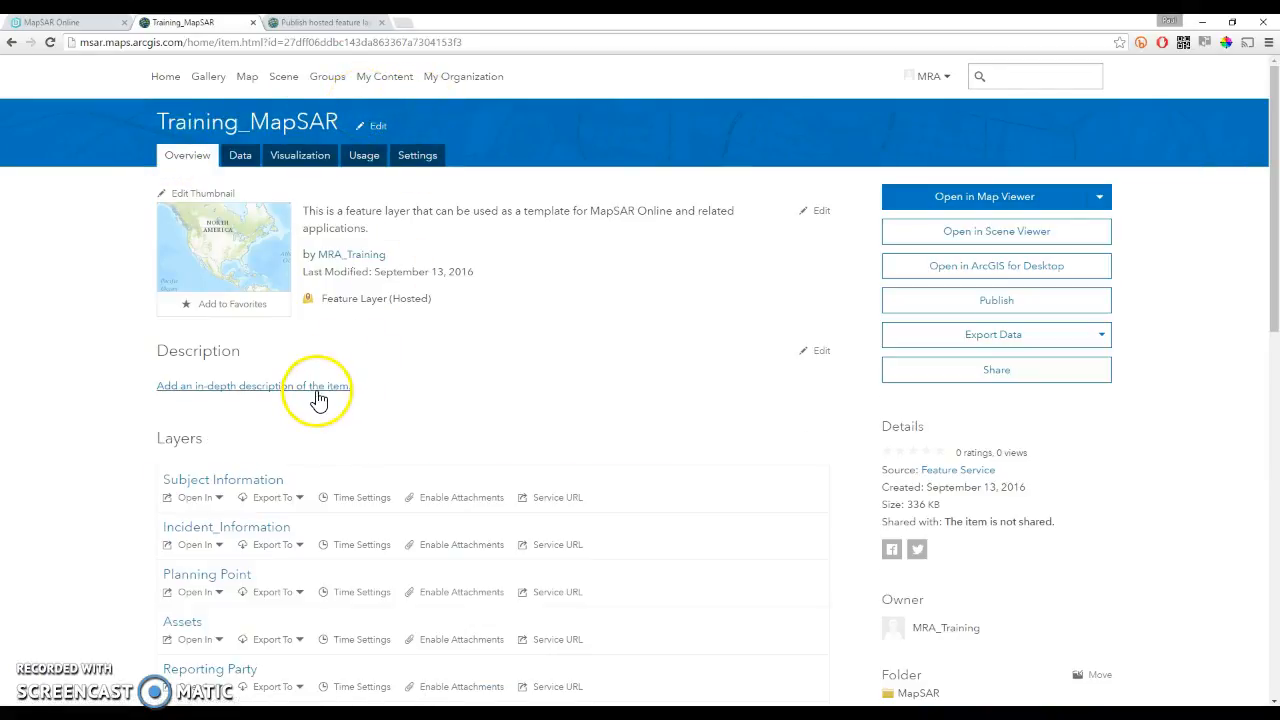
scroll(486, 380, "down", 3)
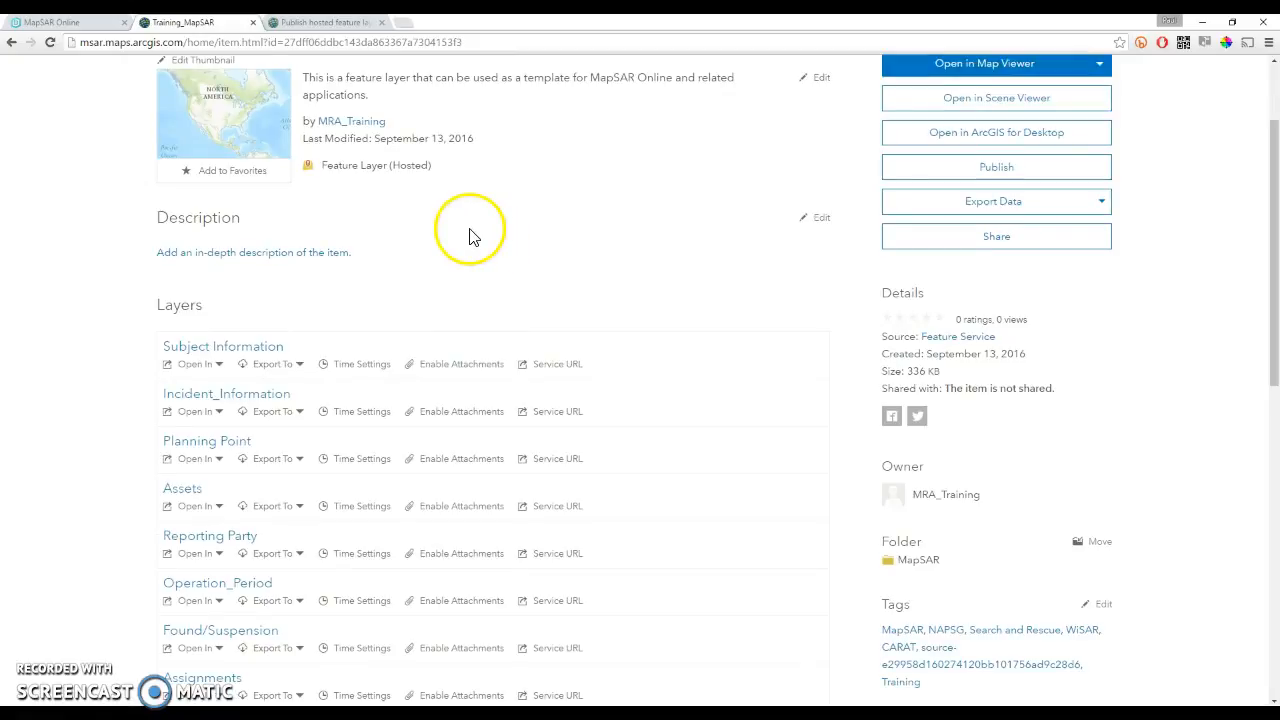
scroll(449, 273, "down", 5)
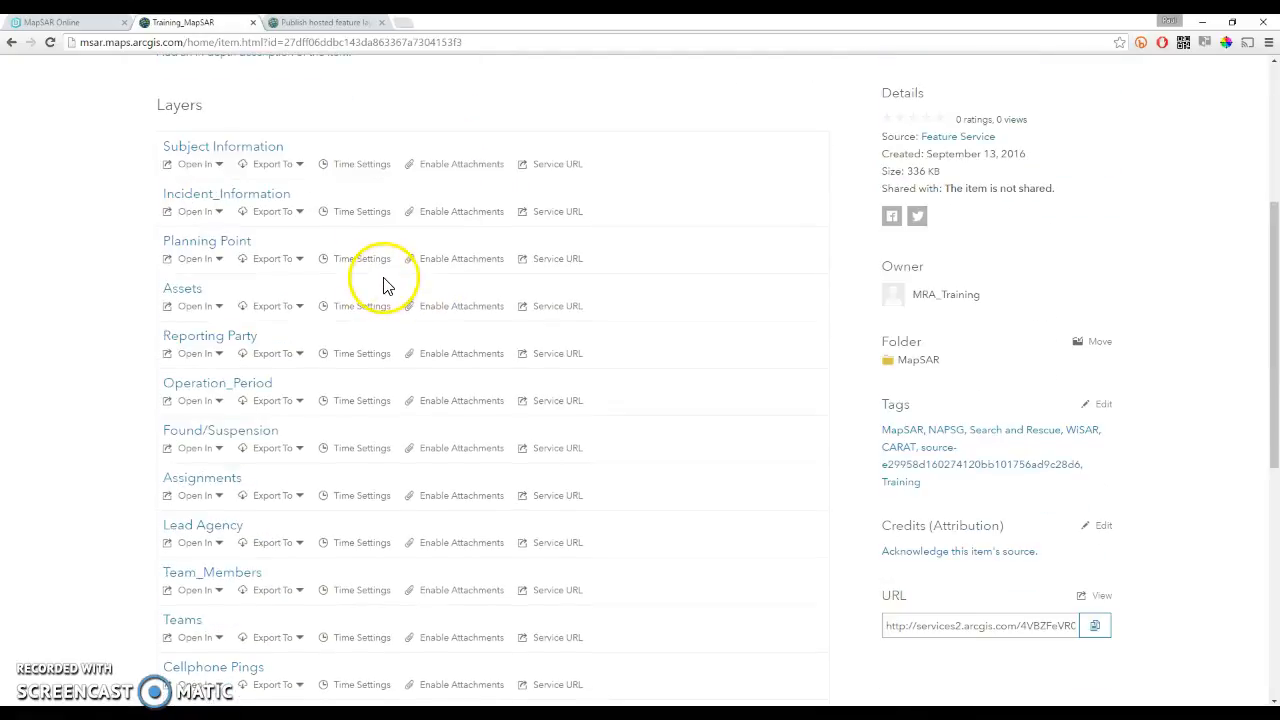
scroll(380, 313, "down", 1)
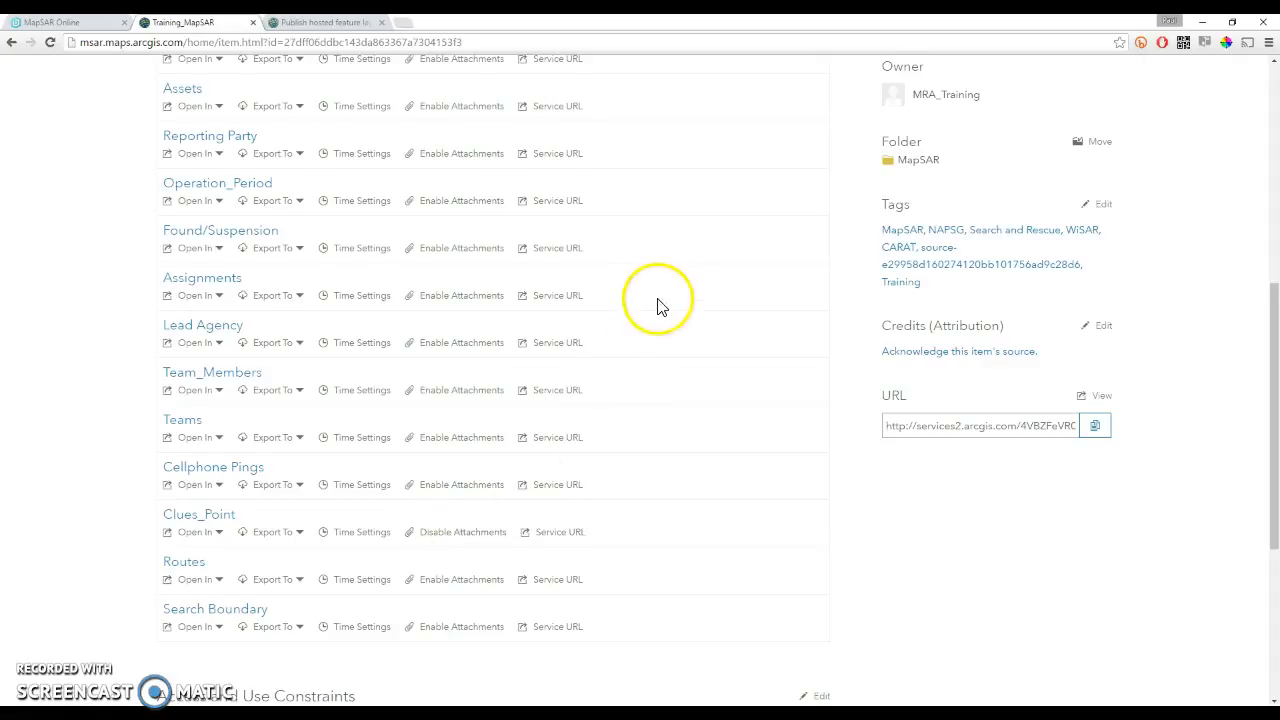
scroll(657, 300, "up", 6)
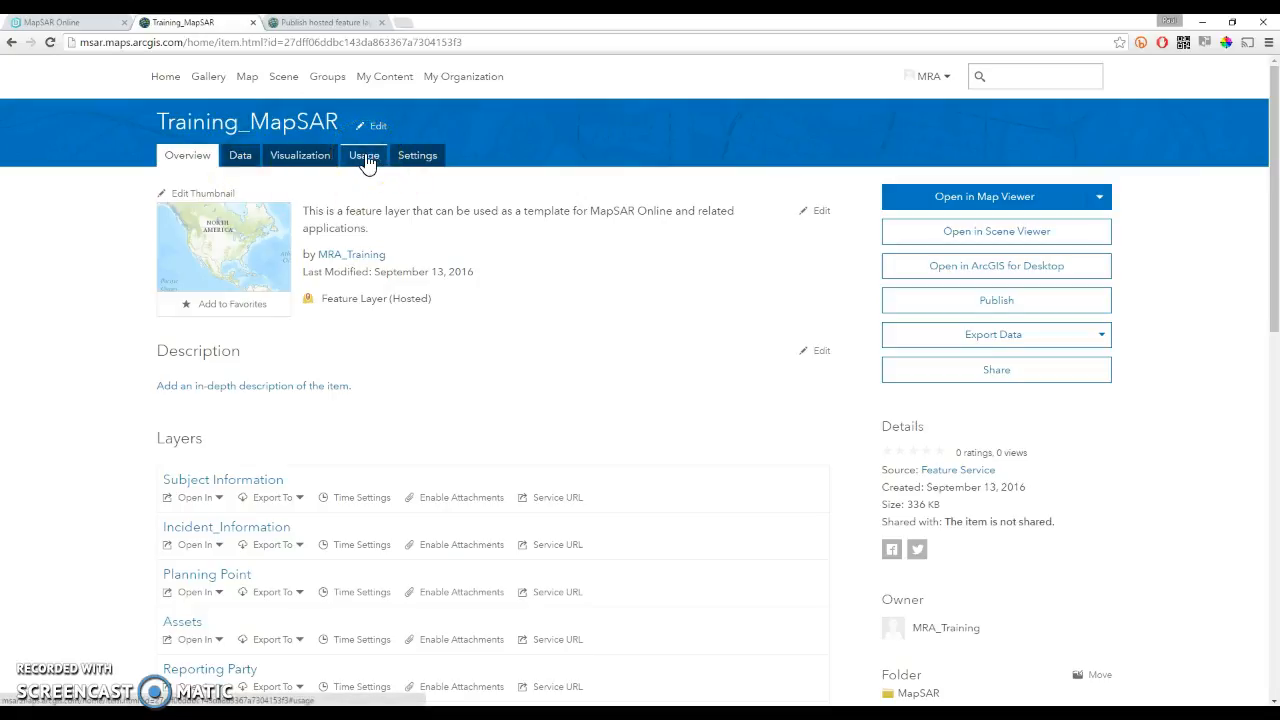
Examine the Training_MapSAR layer's settings for editing, change tracking, drawing optimization, export and sync.
left_click(421, 160)
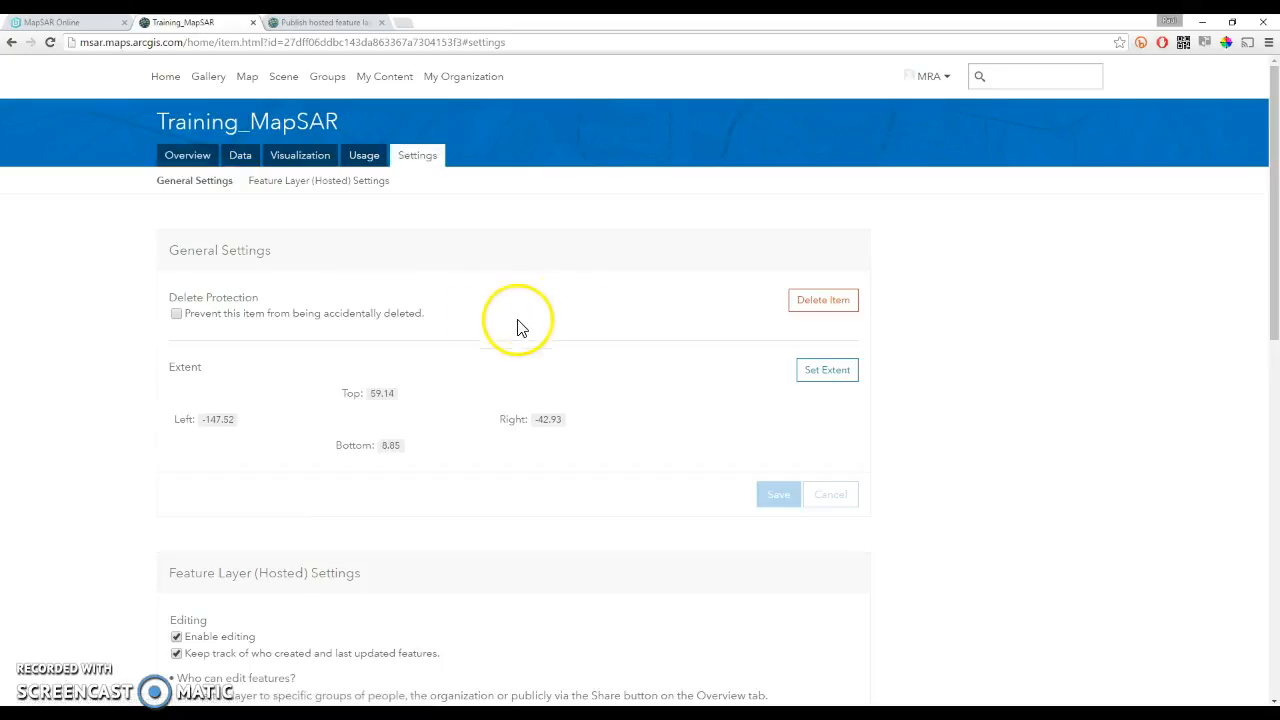
scroll(102, 440, "down", 3)
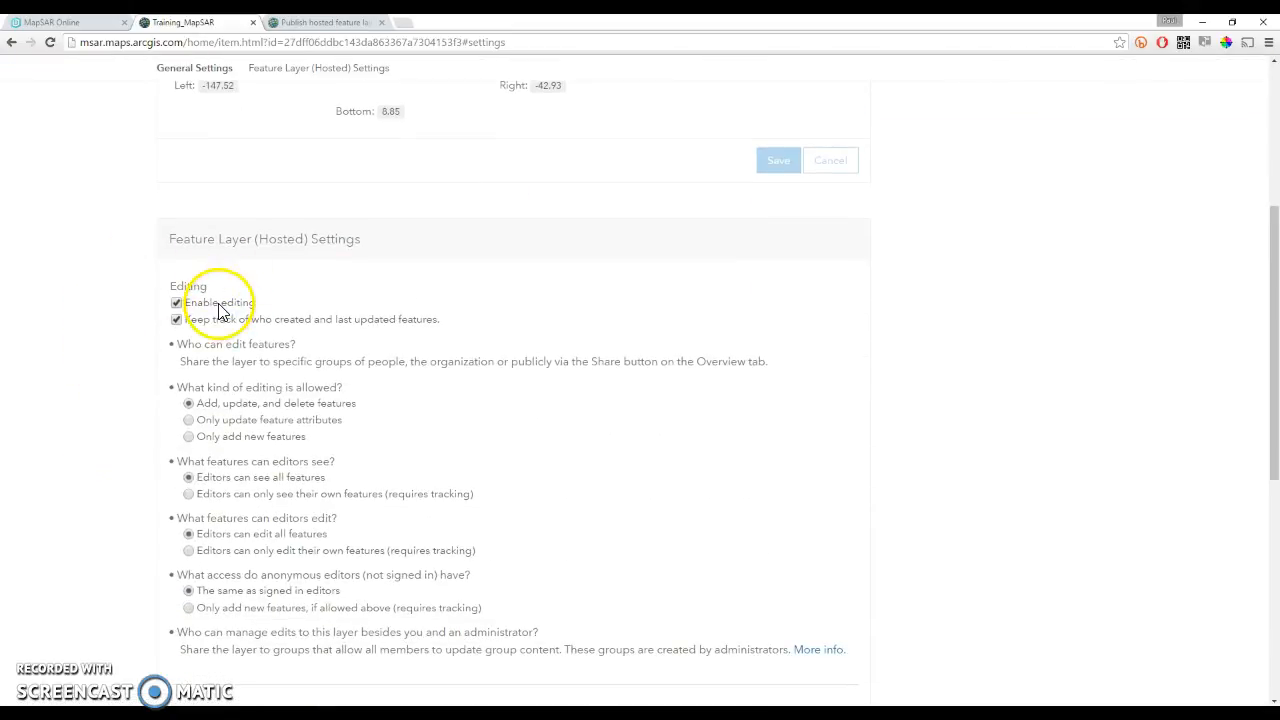
left_click(176, 321)
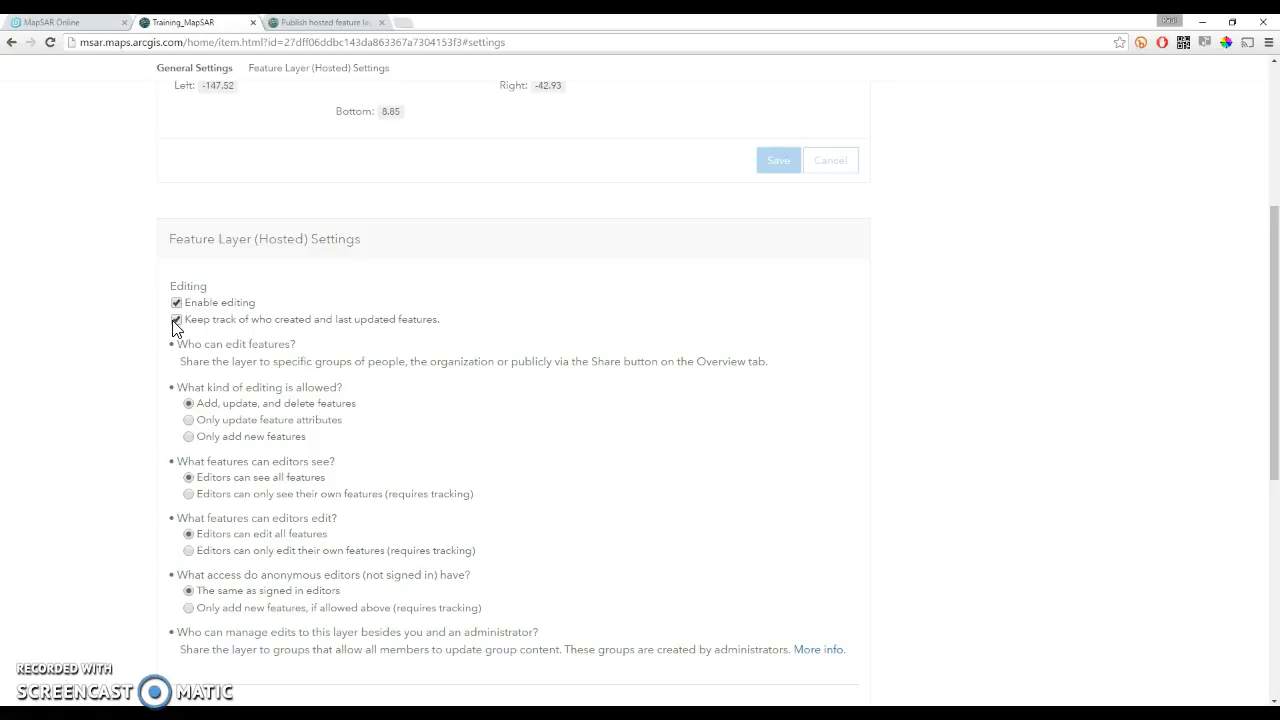
left_click(94, 423)
scroll(106, 409, "down", 3)
scroll(110, 412, "down", 2)
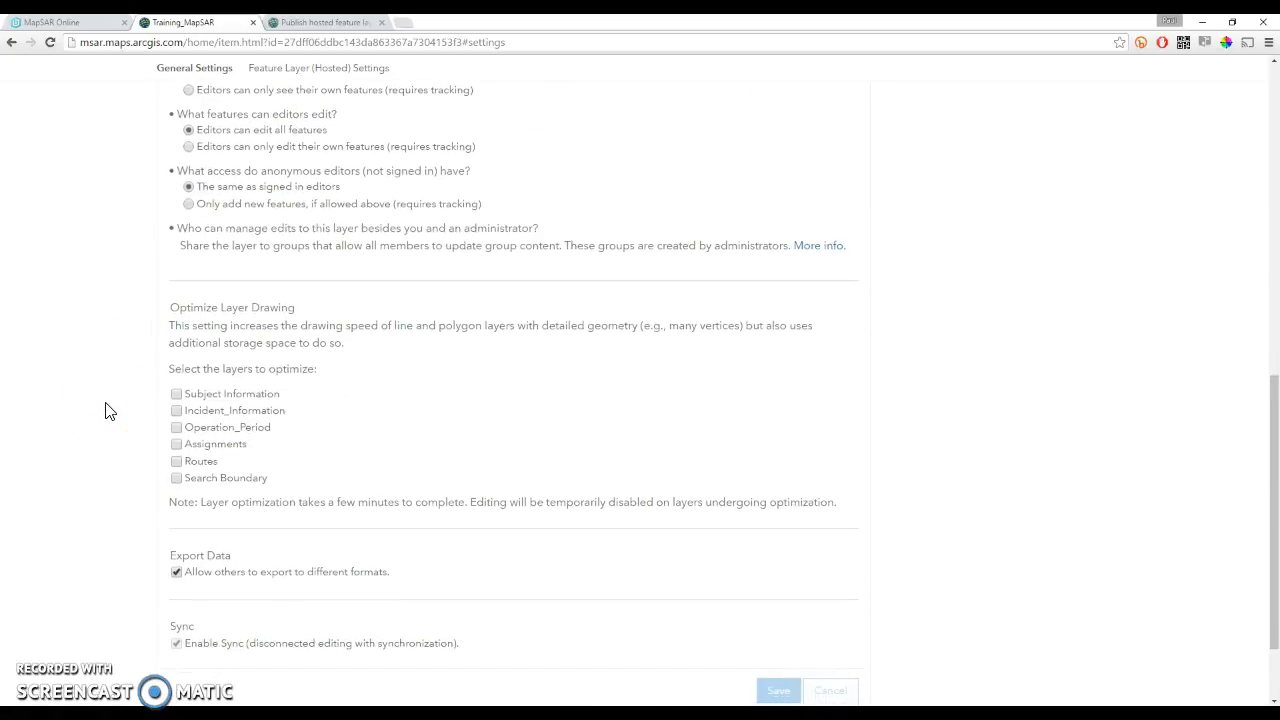
scroll(110, 412, "up", 4)
scroll(110, 412, "up", 5)
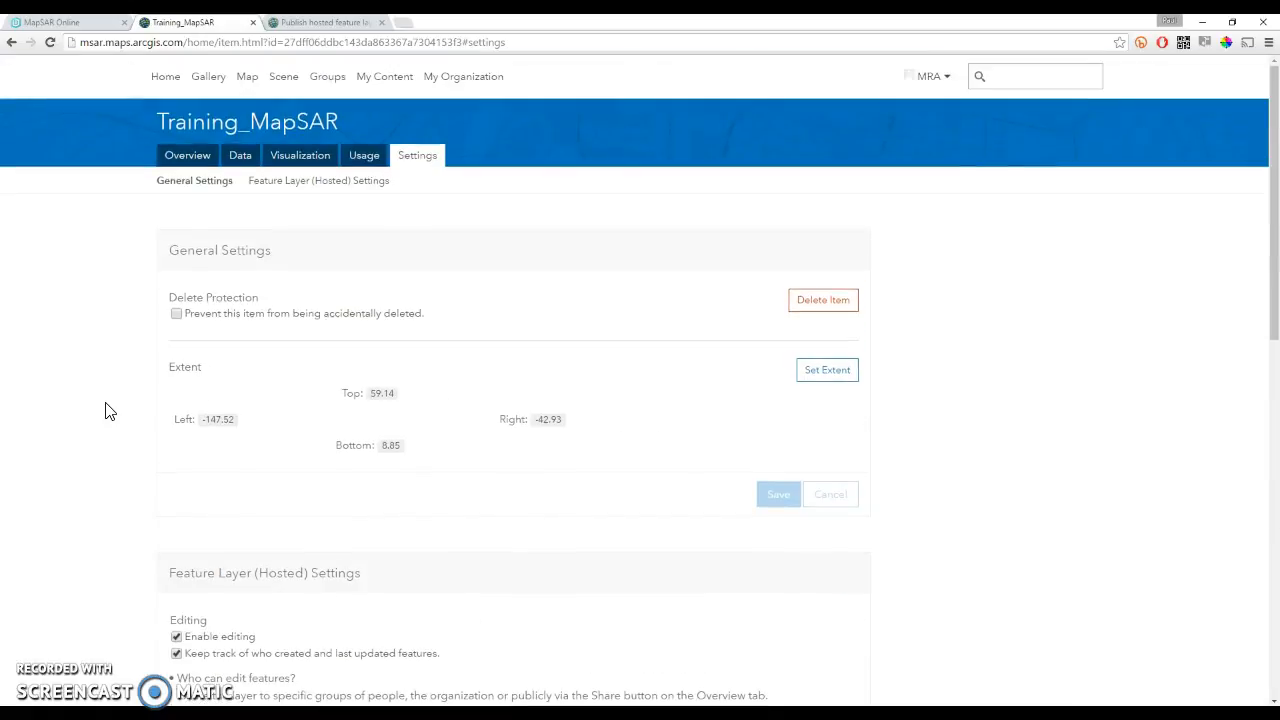
Open the Training_MapSAR layer in a new web map and cancel the Search Boundary style change.
left_click(190, 160)
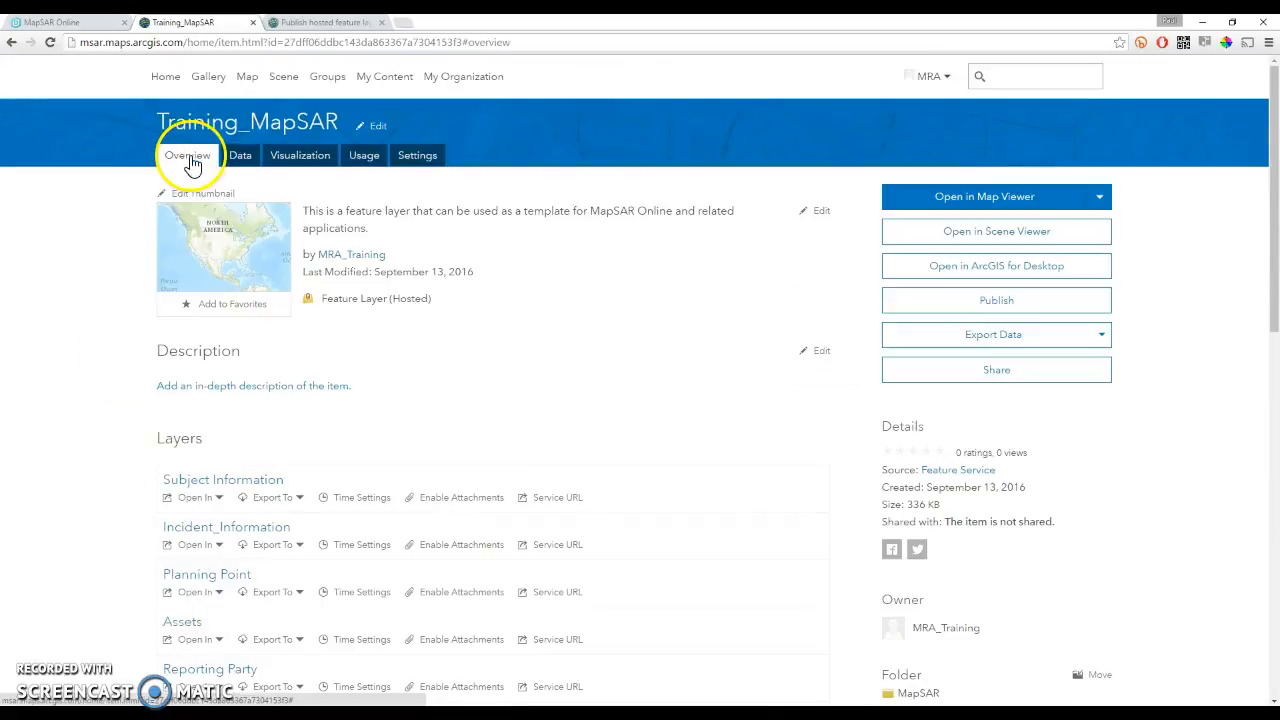
left_click(1100, 198)
left_click(955, 227)
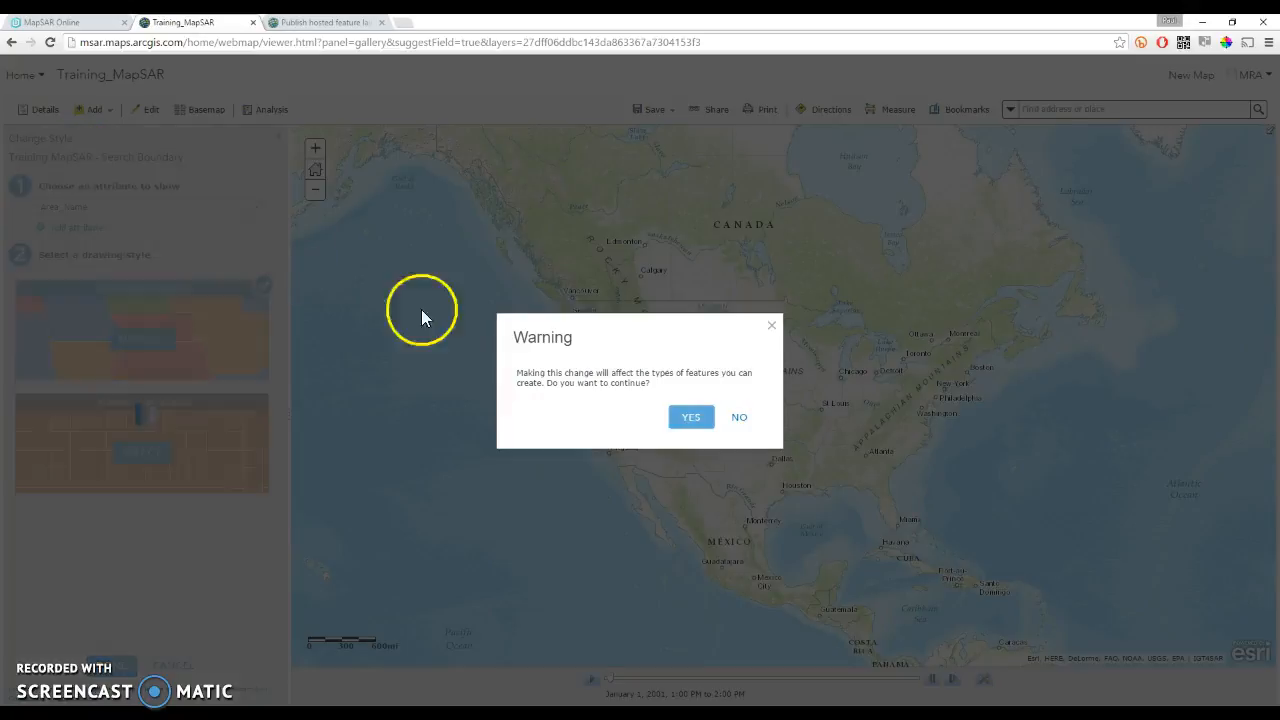
left_click(697, 424)
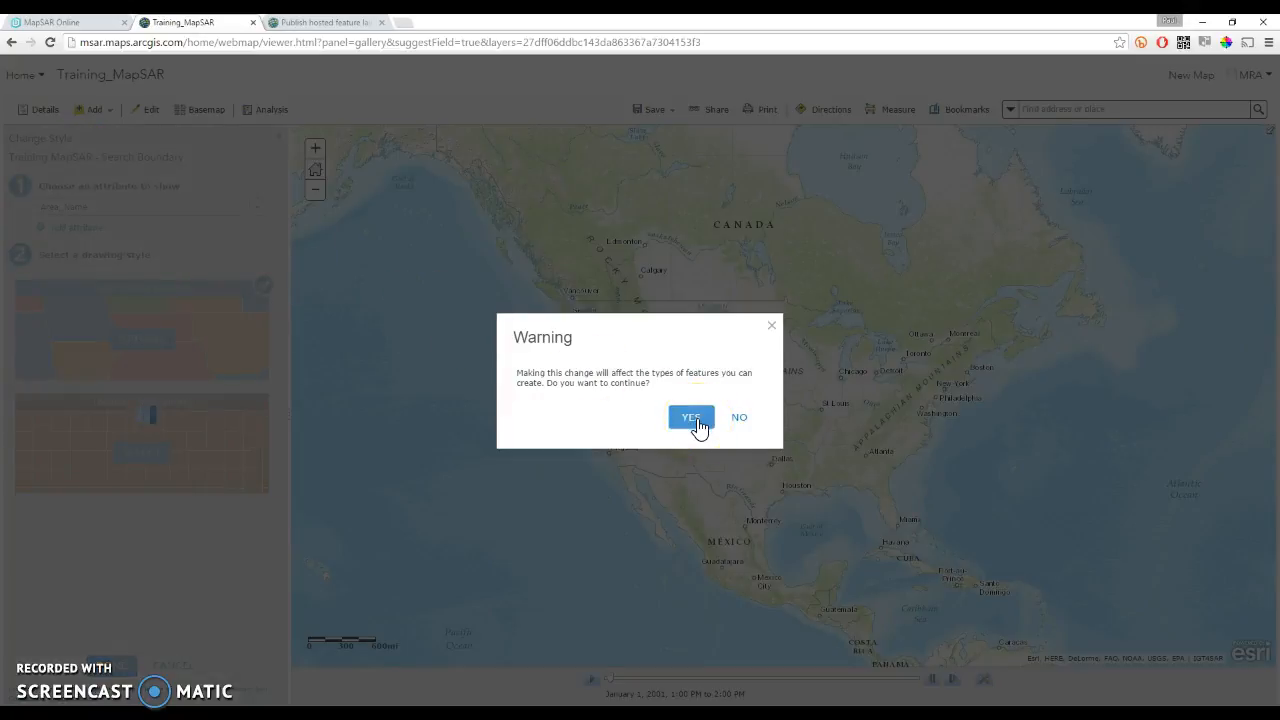
left_click(740, 420)
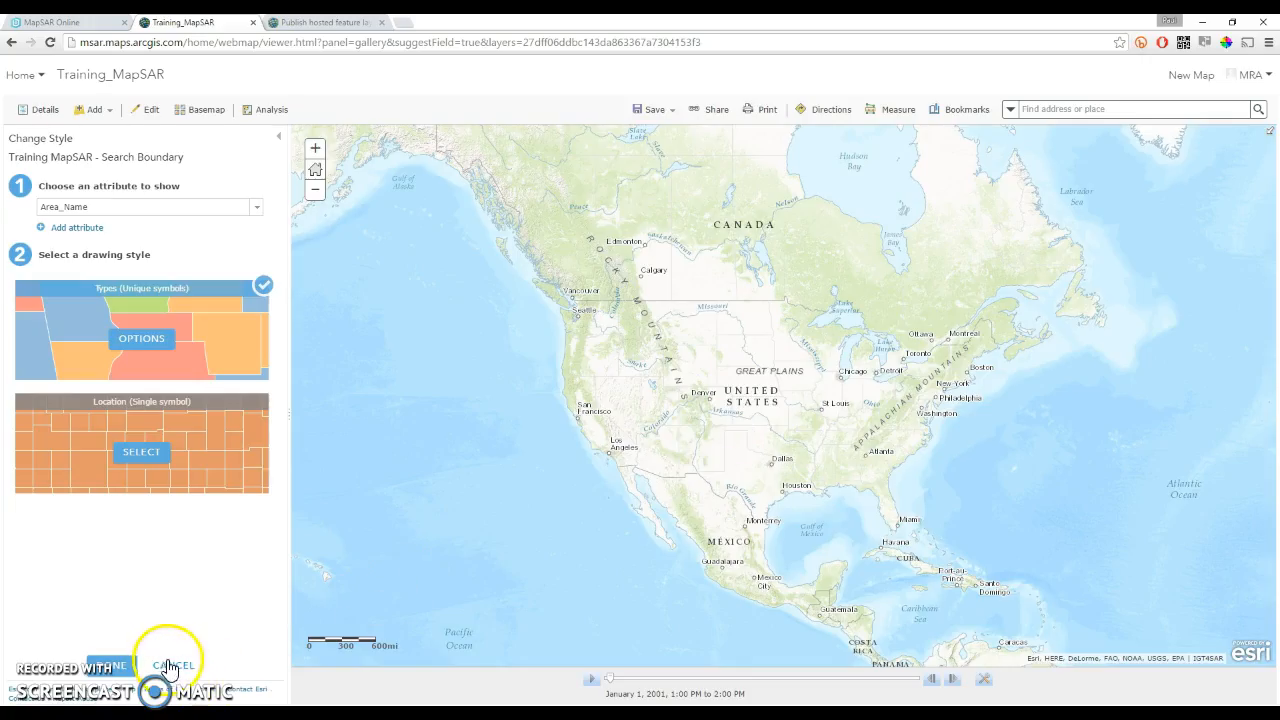
left_click(168, 666)
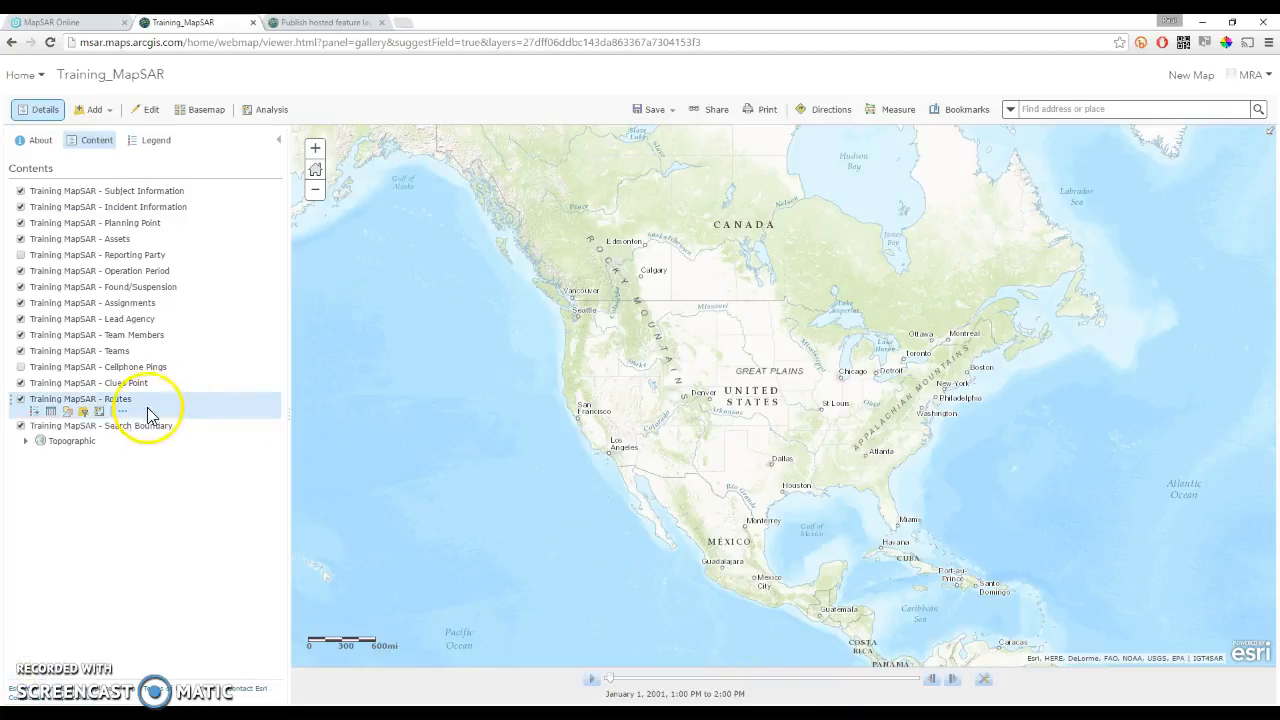
Disable time animation for the Routes layer and hide that layer on the map.
left_click(123, 412)
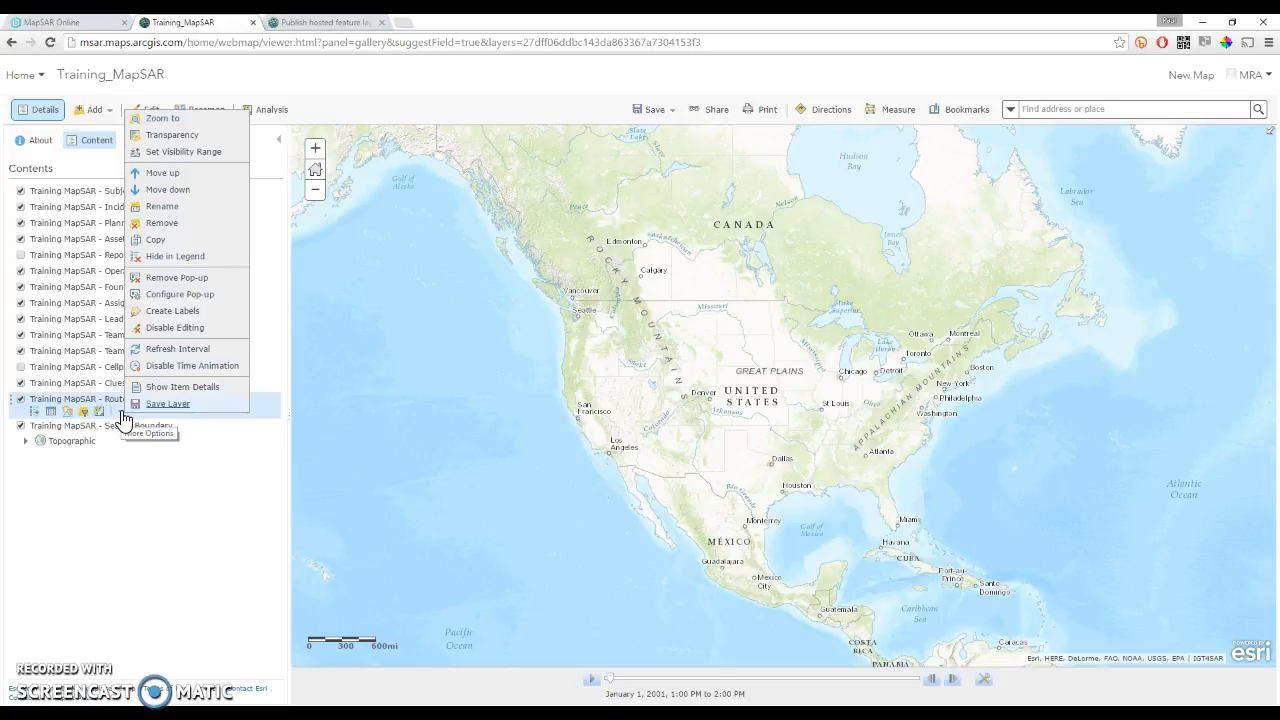
left_click(171, 368)
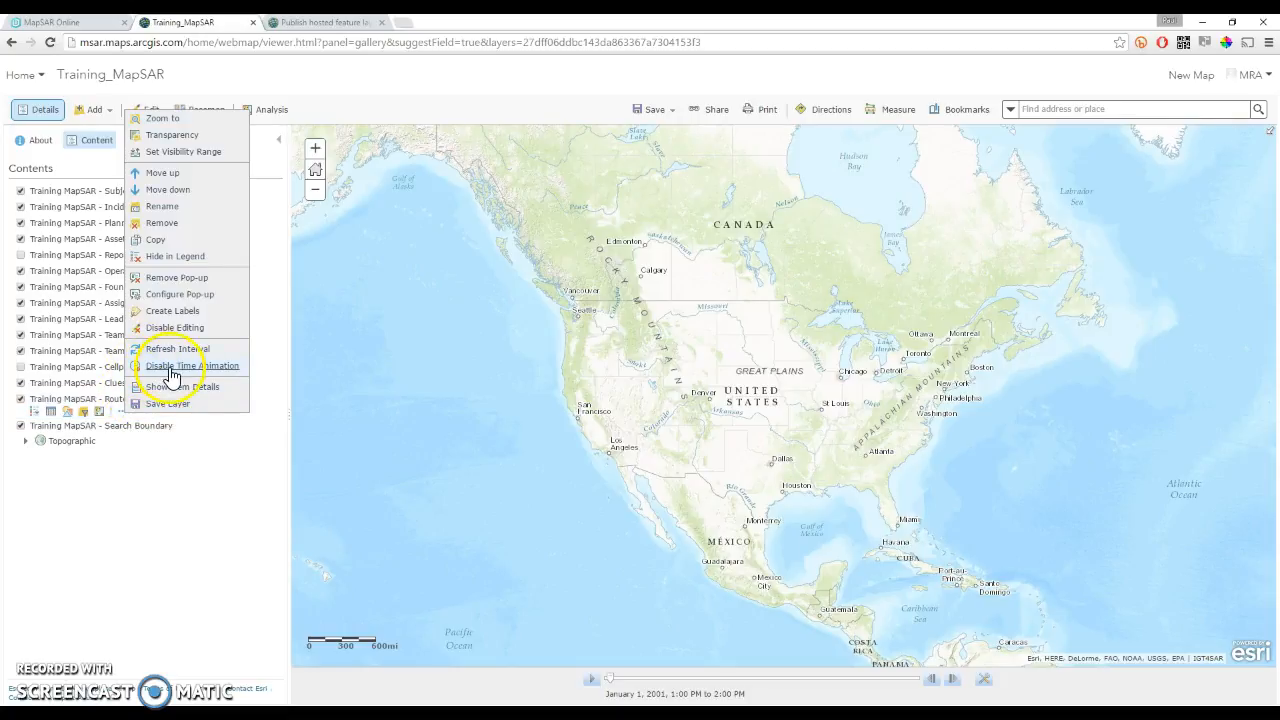
left_click(171, 368)
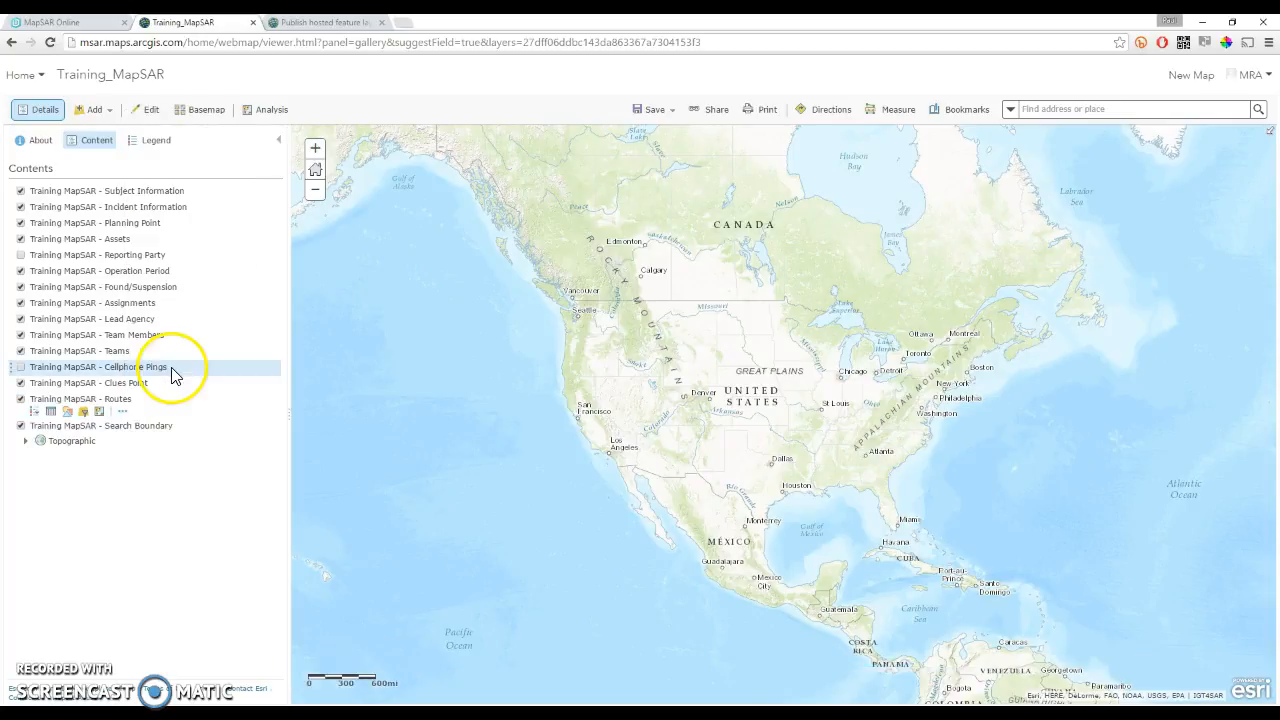
left_click(20, 399)
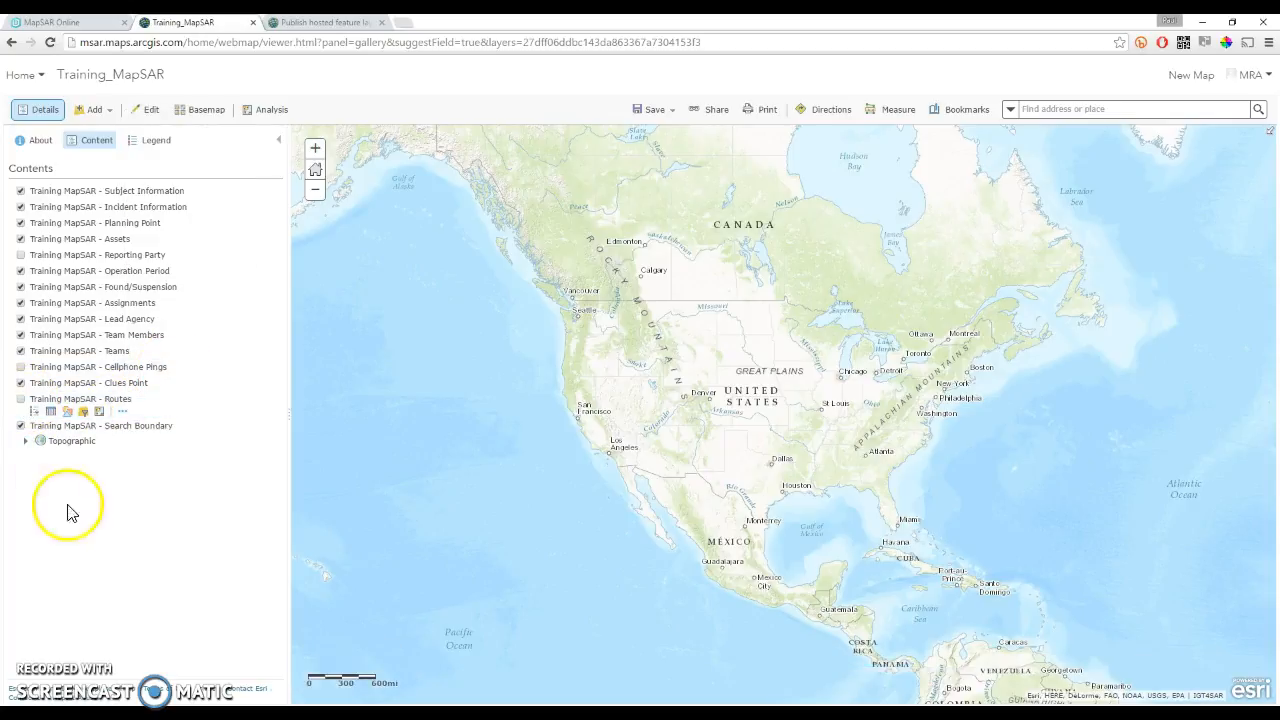
Review the symbols in the map's legend and return to the list of layers.
left_click(156, 141)
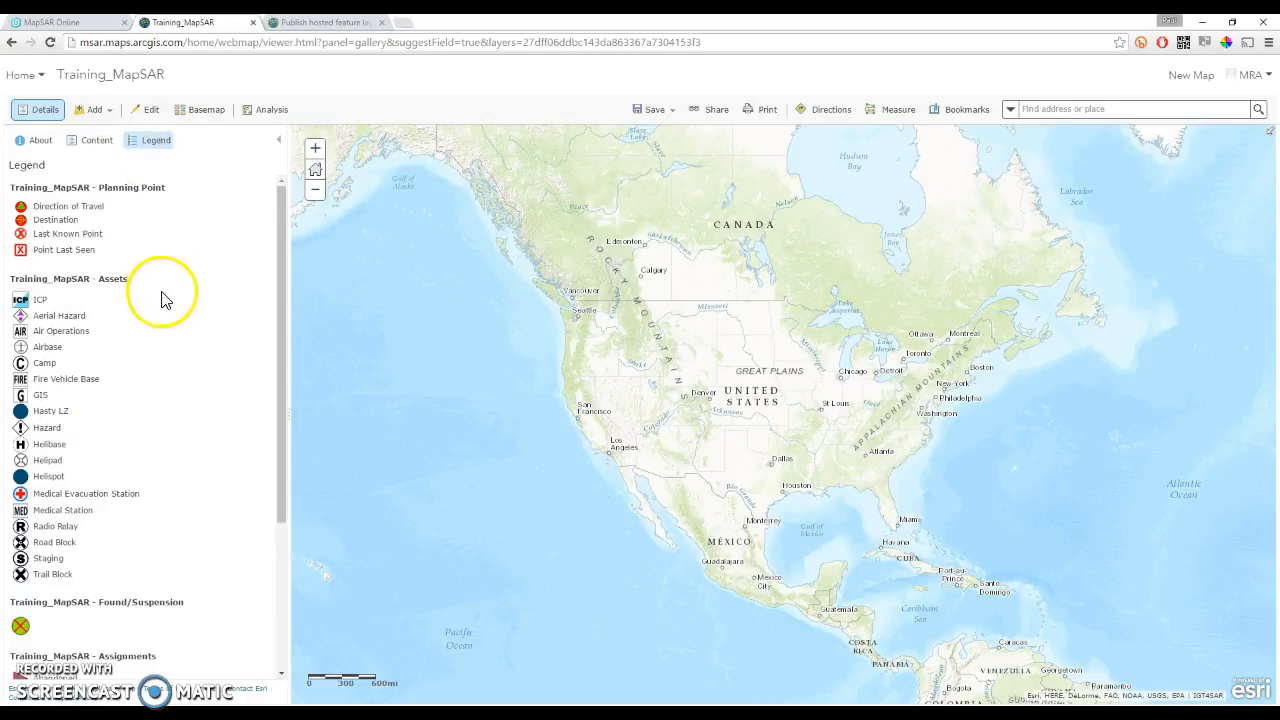
scroll(160, 310, "down", 2)
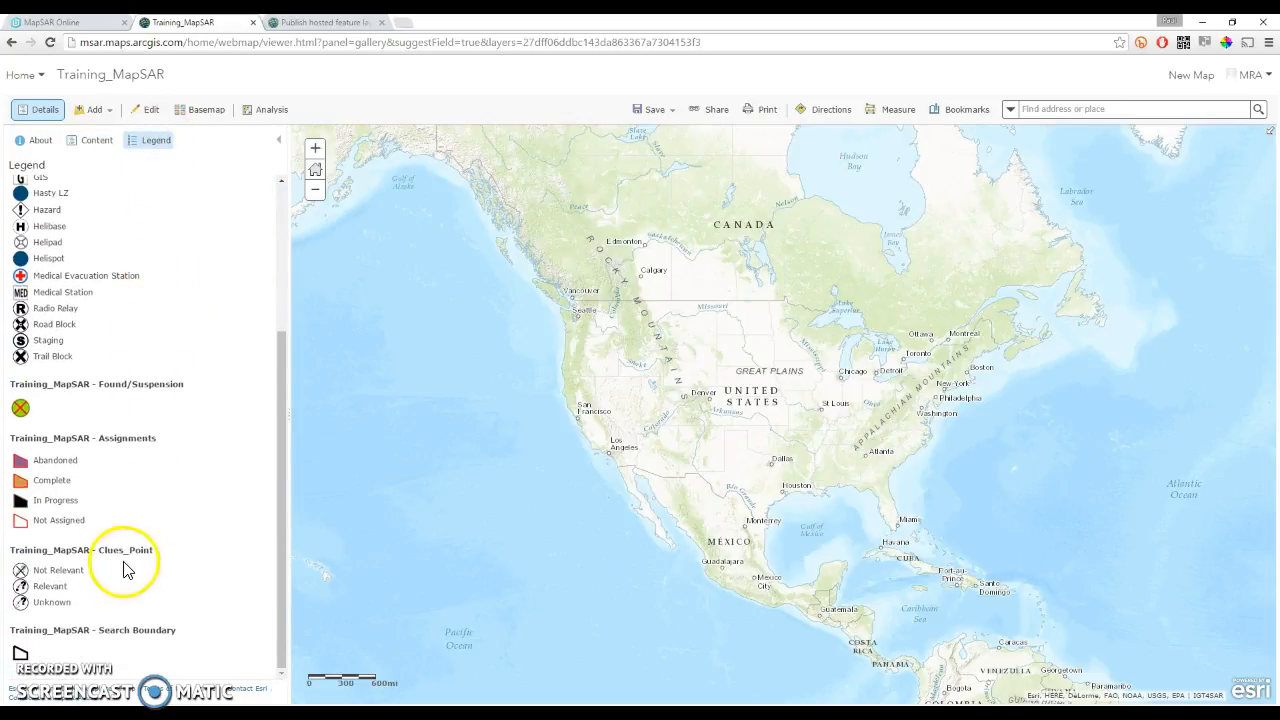
scroll(160, 460, "up", 2)
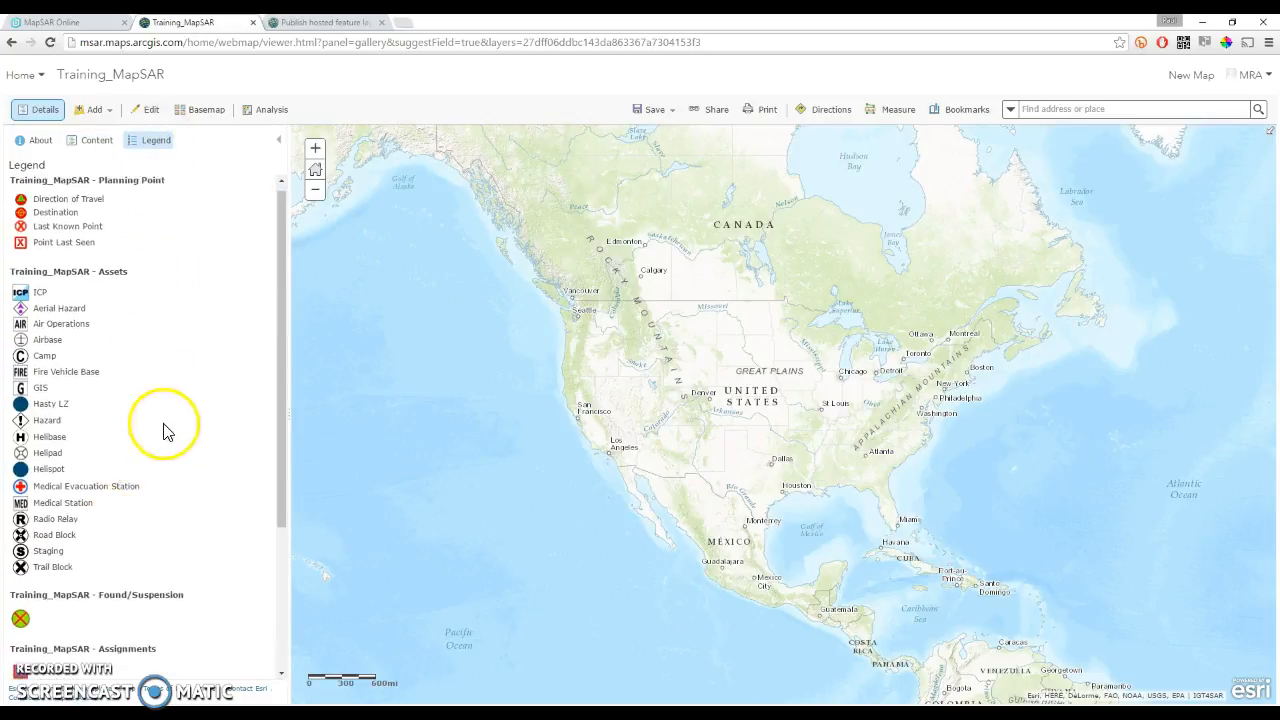
left_click(97, 141)
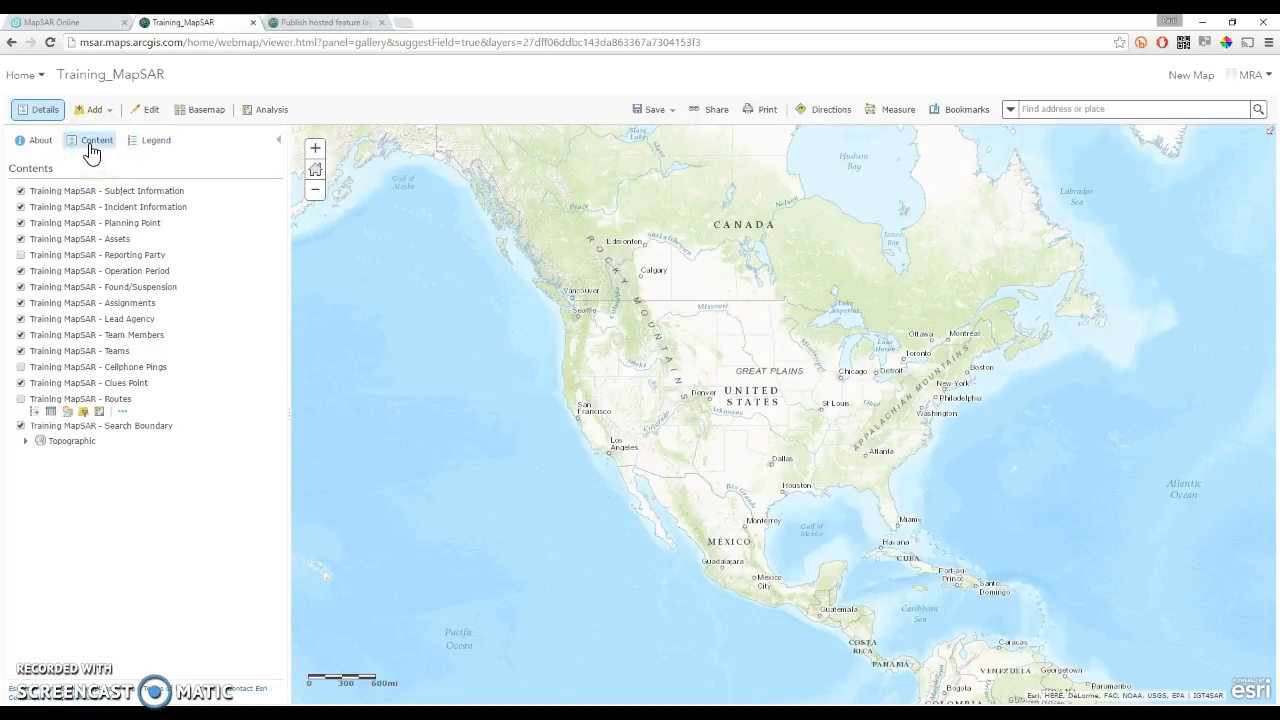
Start saving the map under a new name and enter the title Training MapSAR Web Map.
left_click(676, 112)
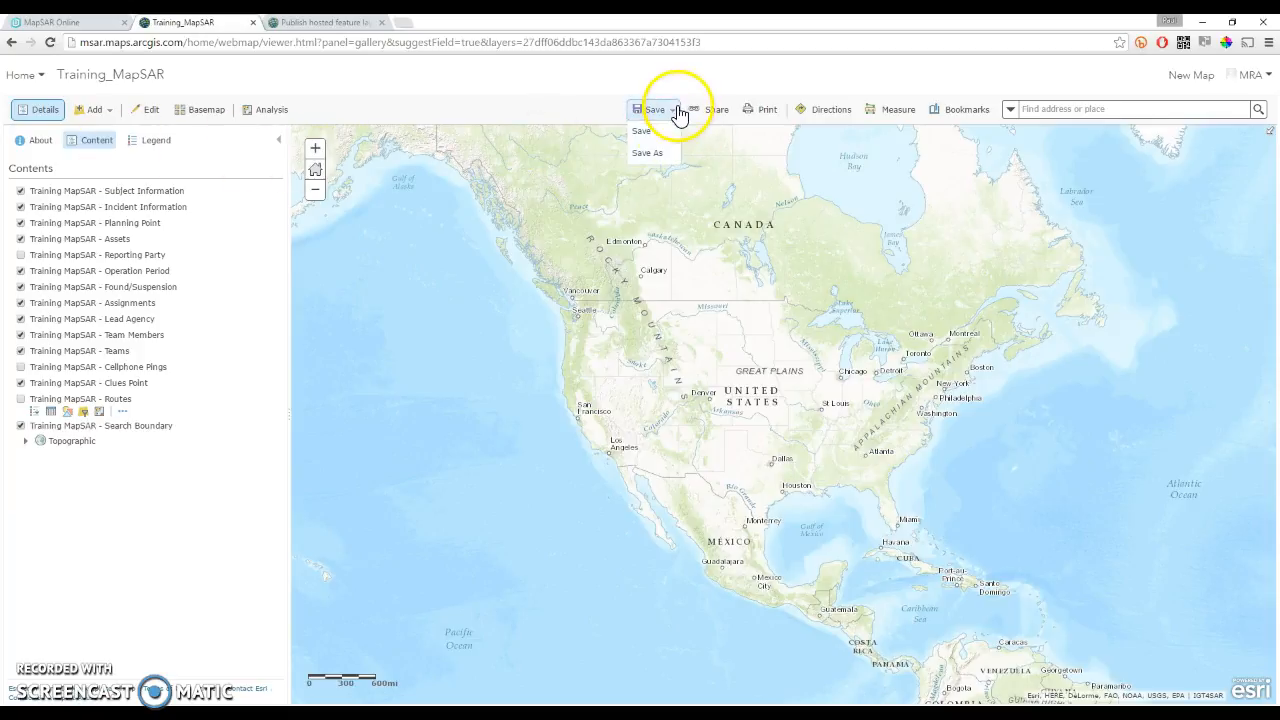
left_click(654, 156)
left_click(631, 351)
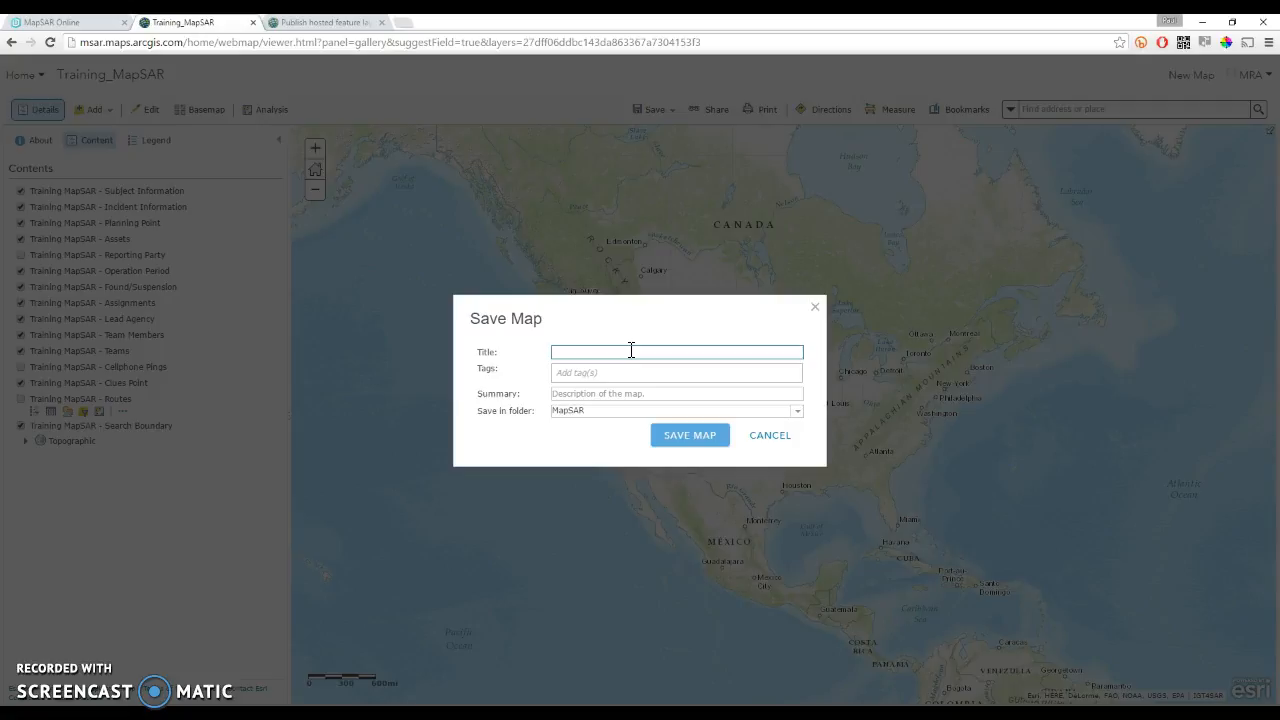
type("MapSAR Web Map ")
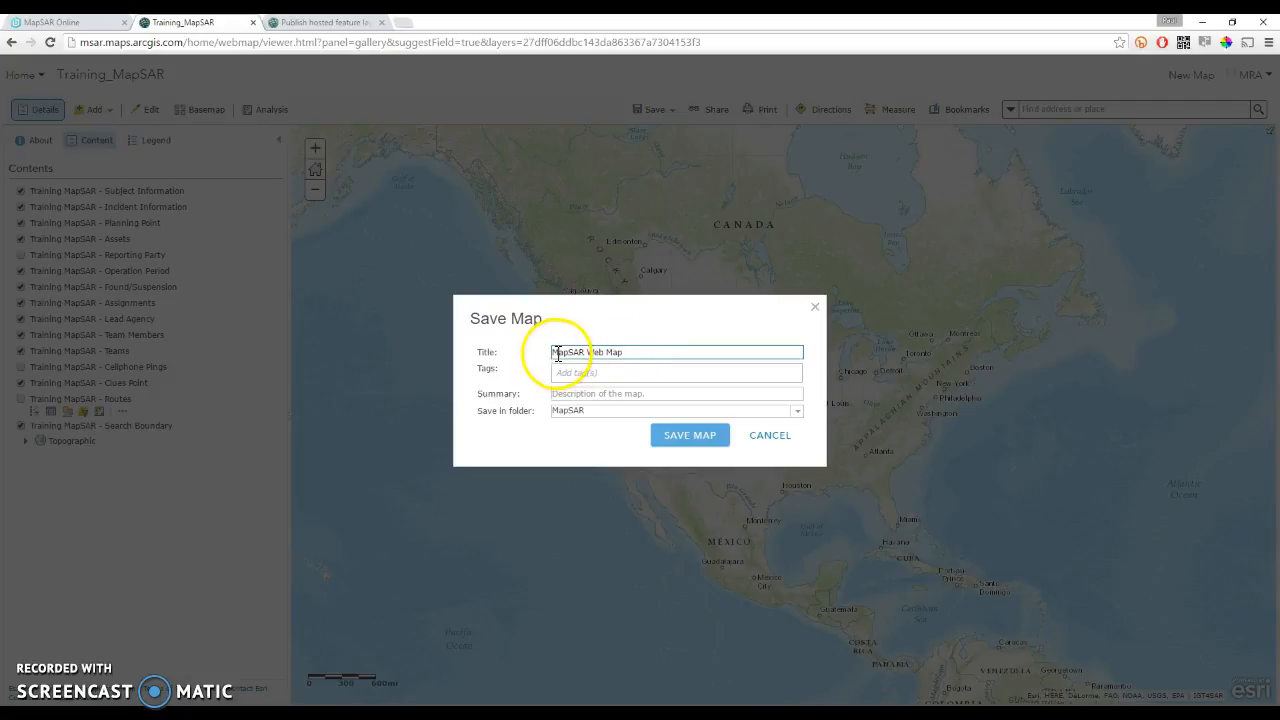
type("Training")
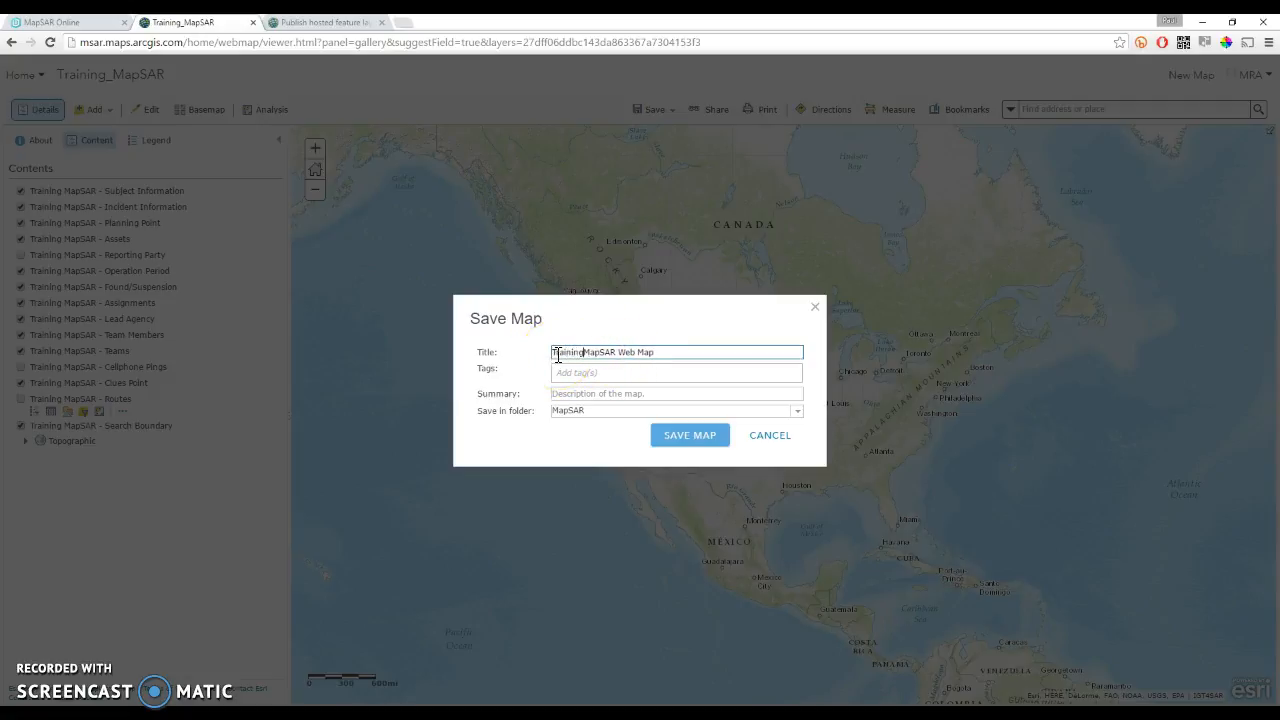
Add the tags Training and MapSAR to the map being saved.
left_click(612, 373)
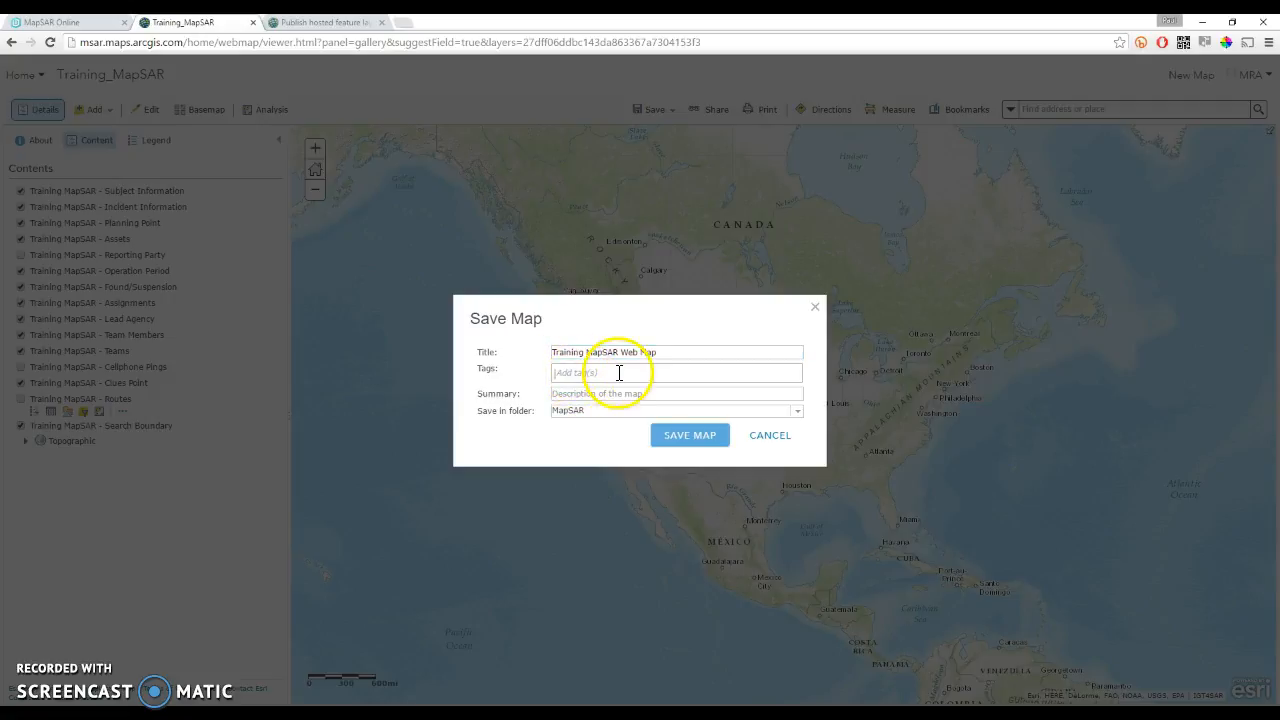
type("Train")
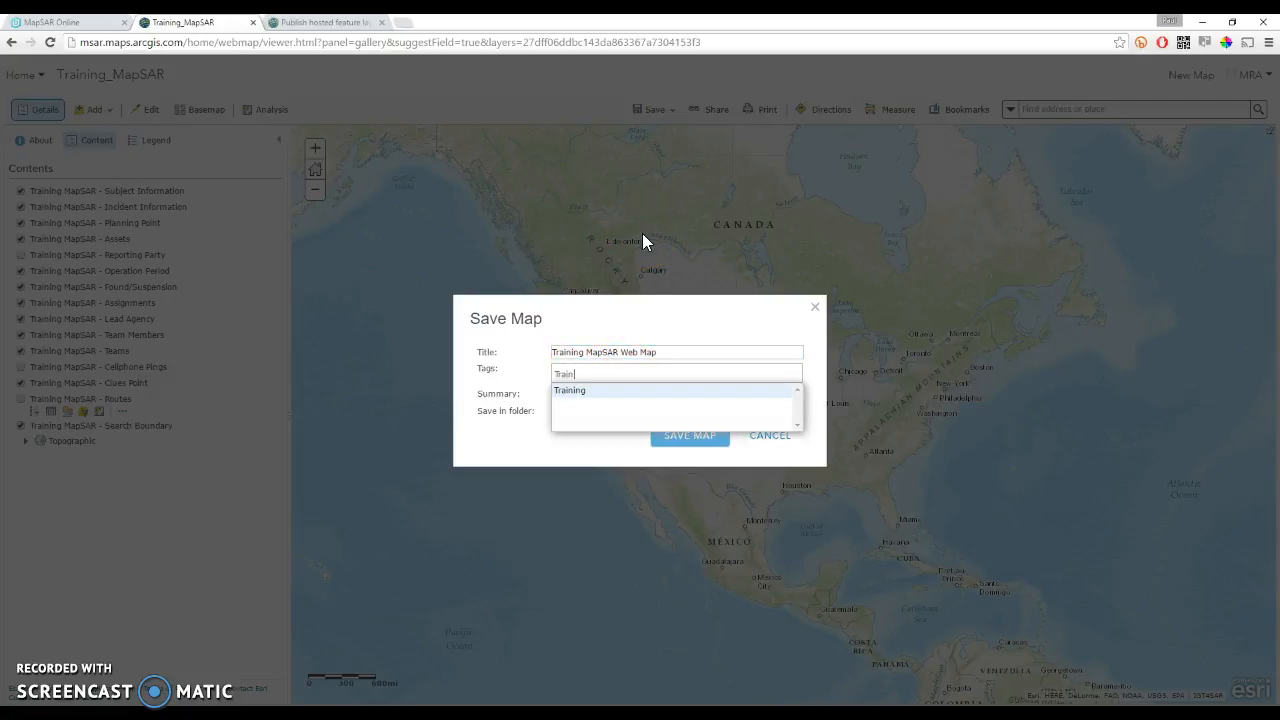
type("ing, MapSA")
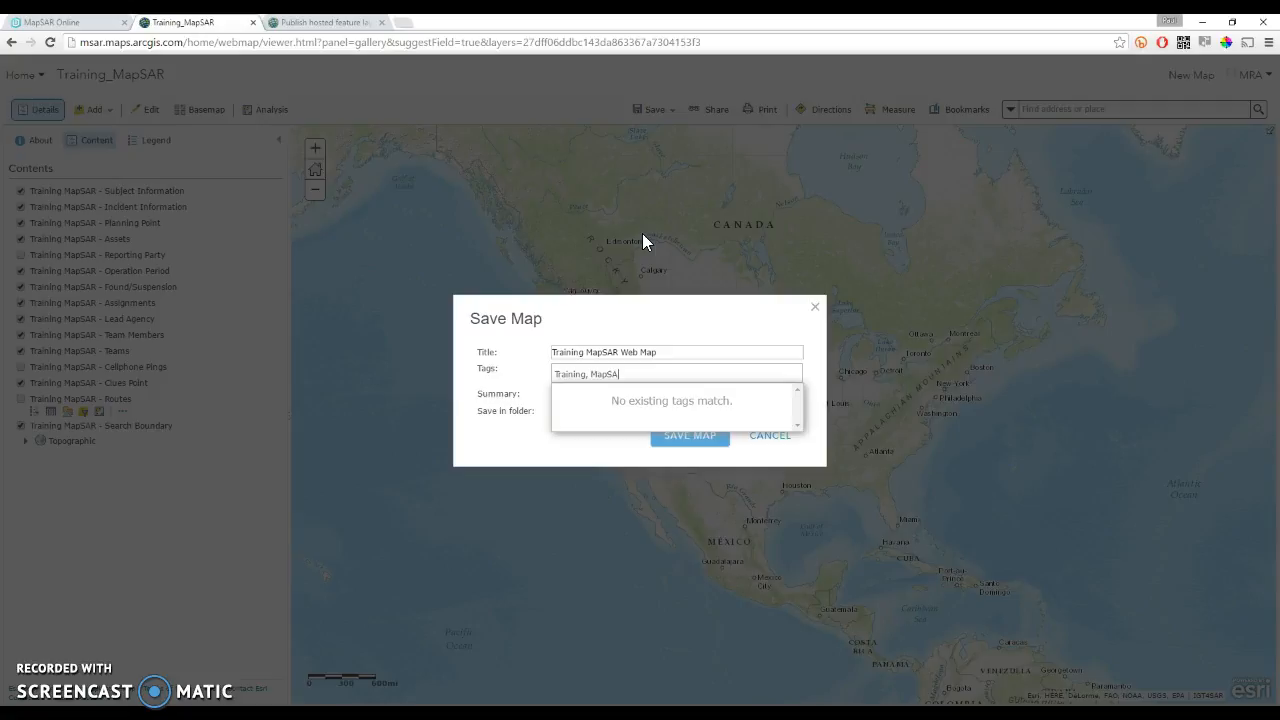
type("R, Incident Name")
key("BackSpace")
key("BackSpace")
key("BackSpace")
key("BackSpace")
key("BackSpace")
key("BackSpace")
key("BackSpace")
key("BackSpace")
key("BackSpace")
key("BackSpace")
key("BackSpace")
key("BackSpace")
key("BackSpace")
key("Return")
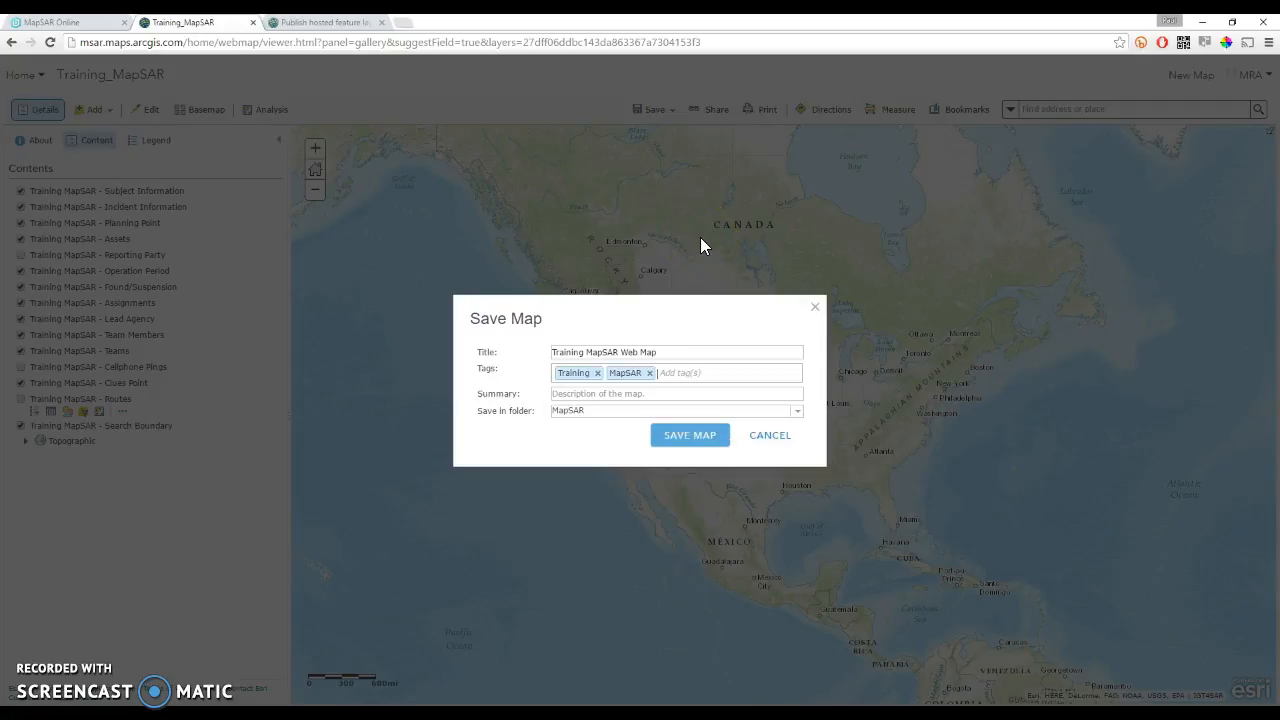
Enter the summary "This is a web map for MapSAR Training" and save the map in the MapSAR folder.
left_click(615, 392)
type("This is a web map")
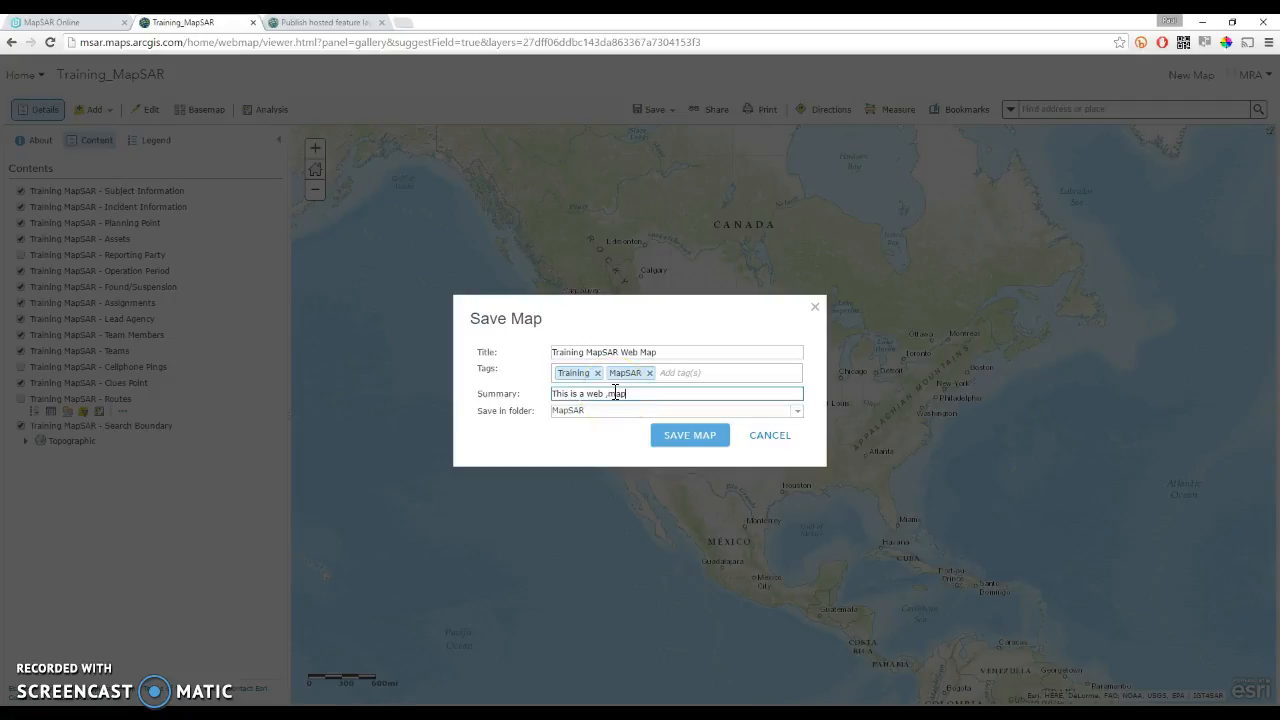
key("BackSpace")
key("BackSpace")
key("BackSpace")
type("map for MapSAR Training")
left_click(689, 436)
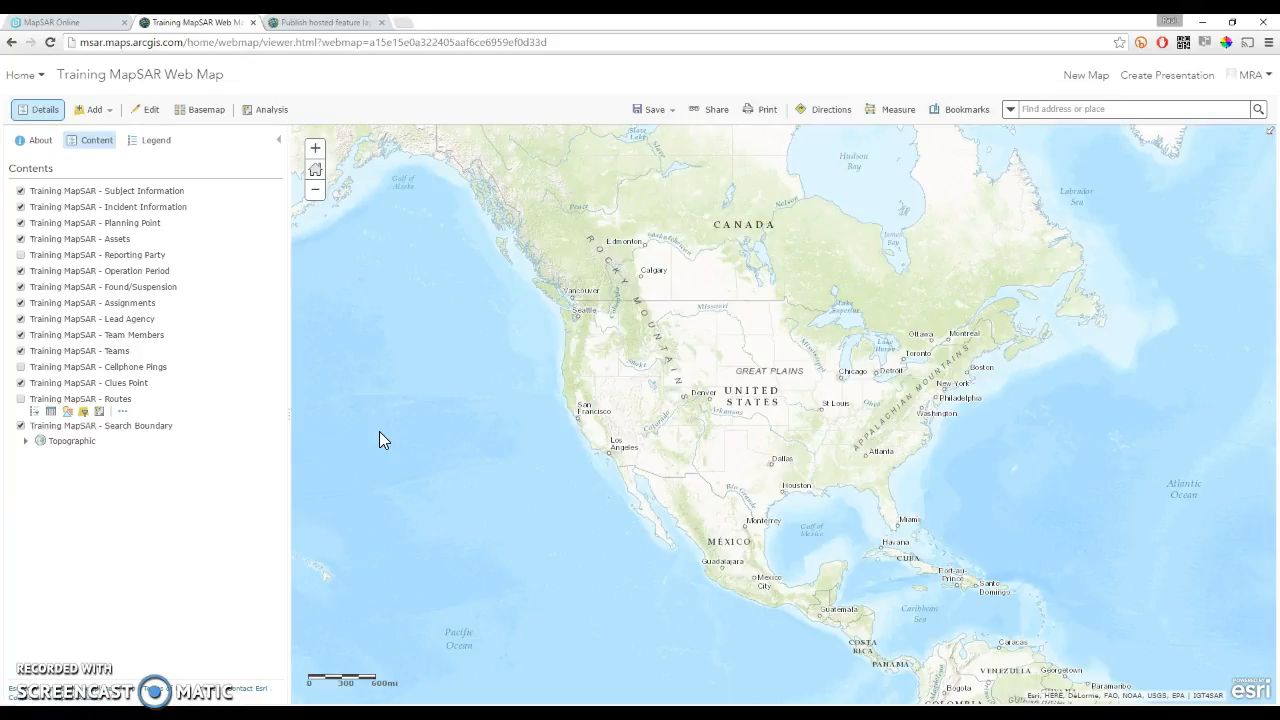
Change the web map's basemap to USA Topo Maps.
left_click(320, 448)
left_click(200, 112)
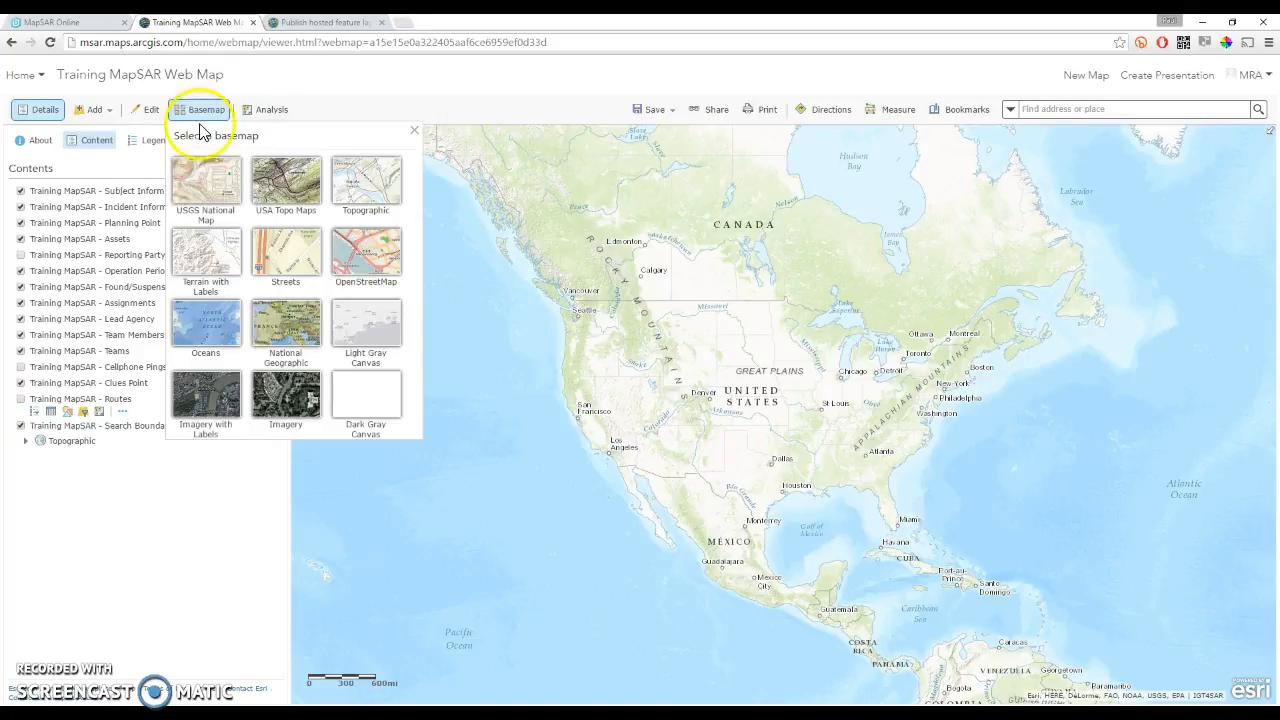
left_click(210, 210)
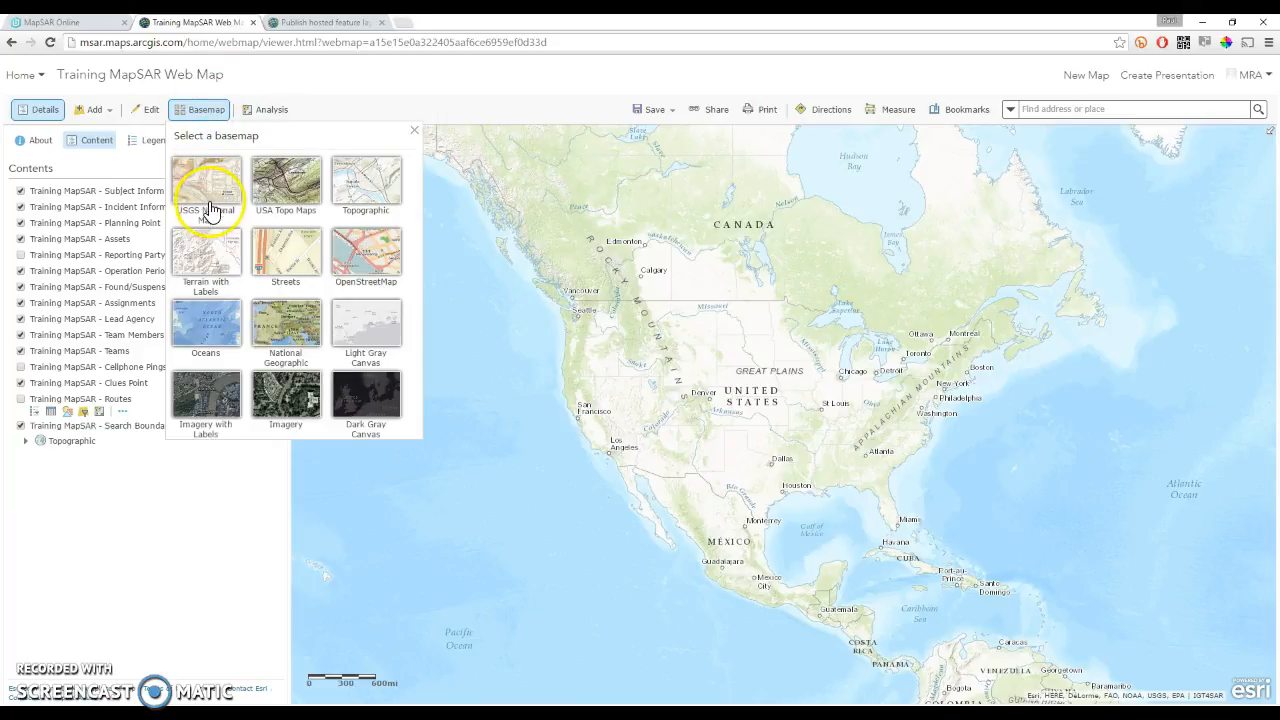
left_click(296, 189)
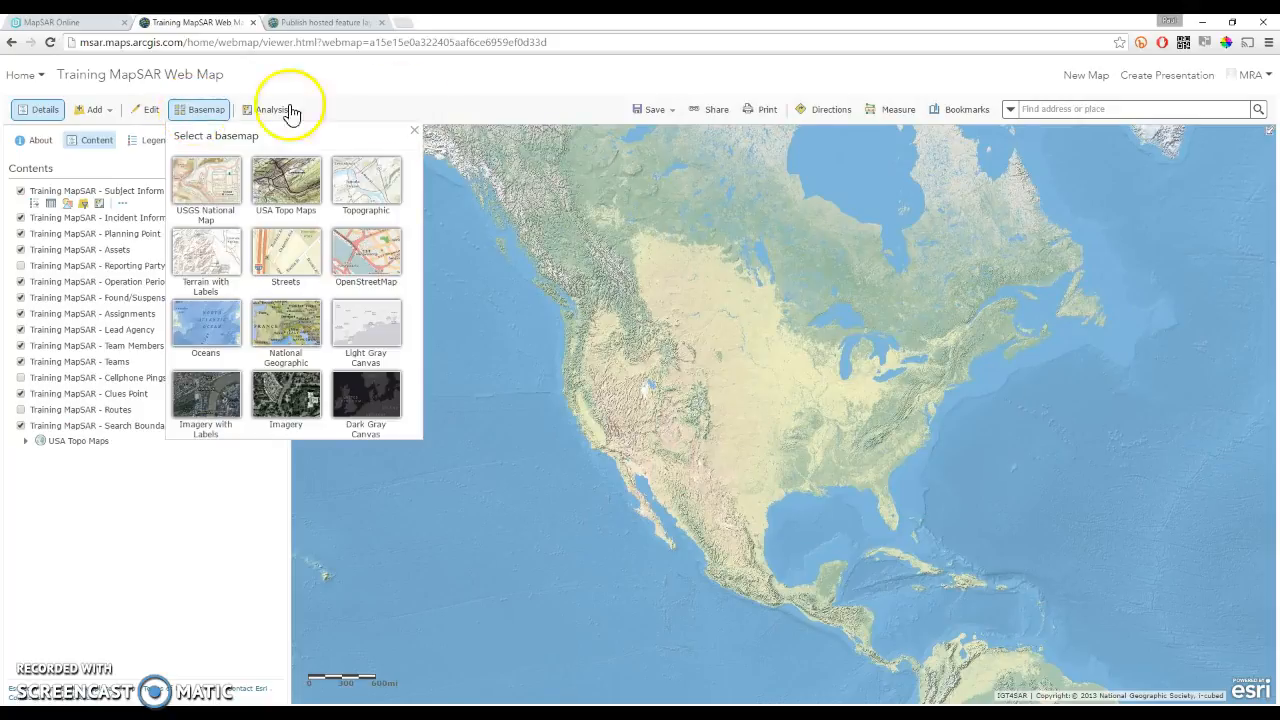
Search for Yosemite National Park in Mariosa County, California, dismiss the result popup and frame the map on Yosemite Valley.
left_click(1031, 108)
type("Yosemite National Park")
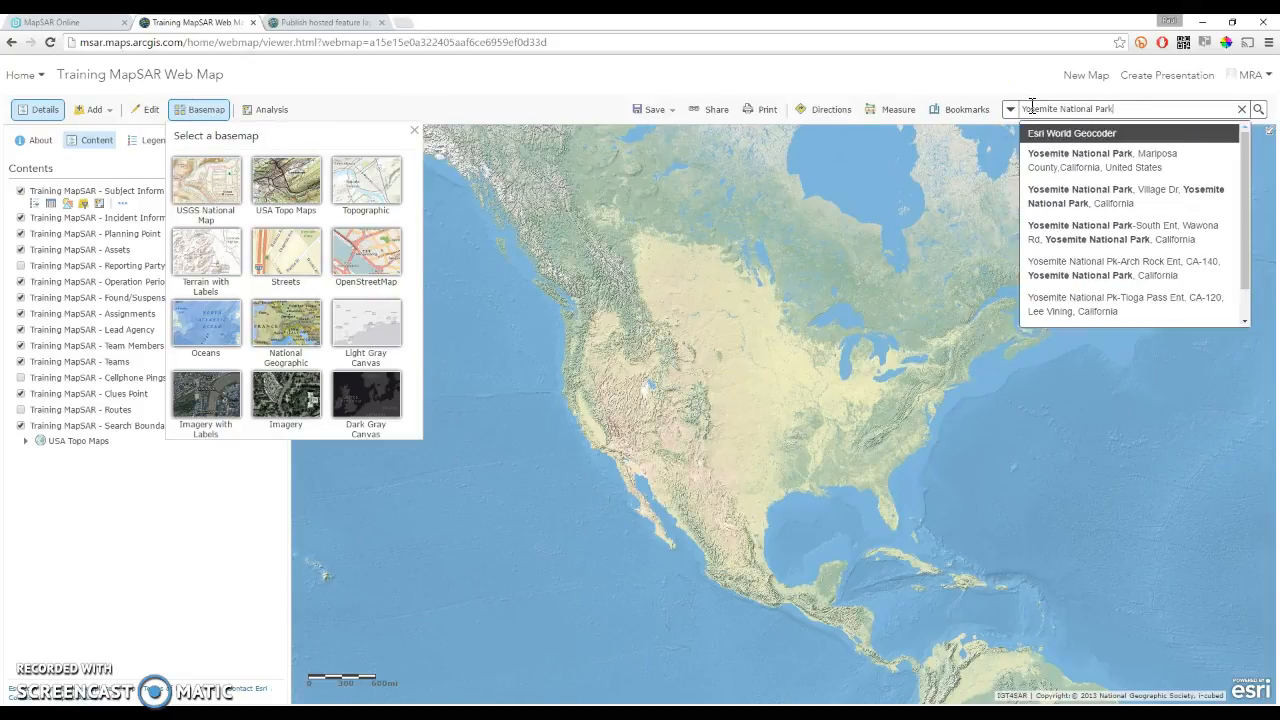
left_click(1090, 158)
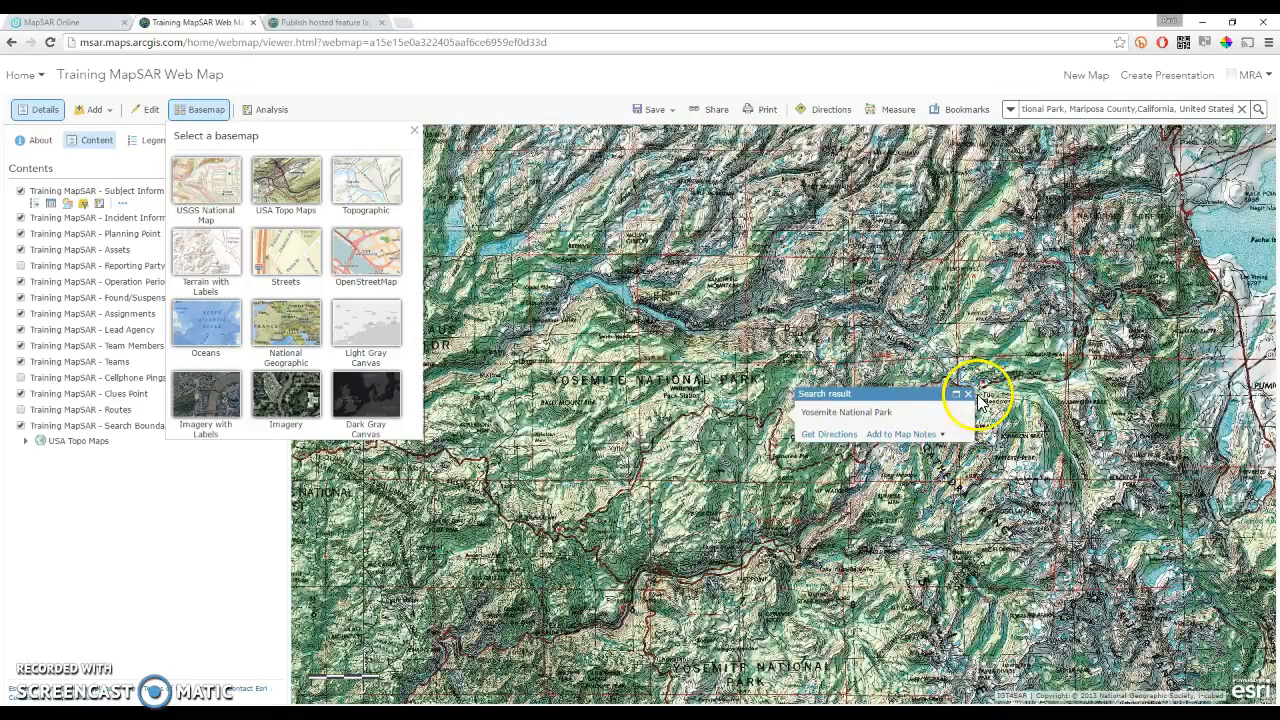
left_click(968, 394)
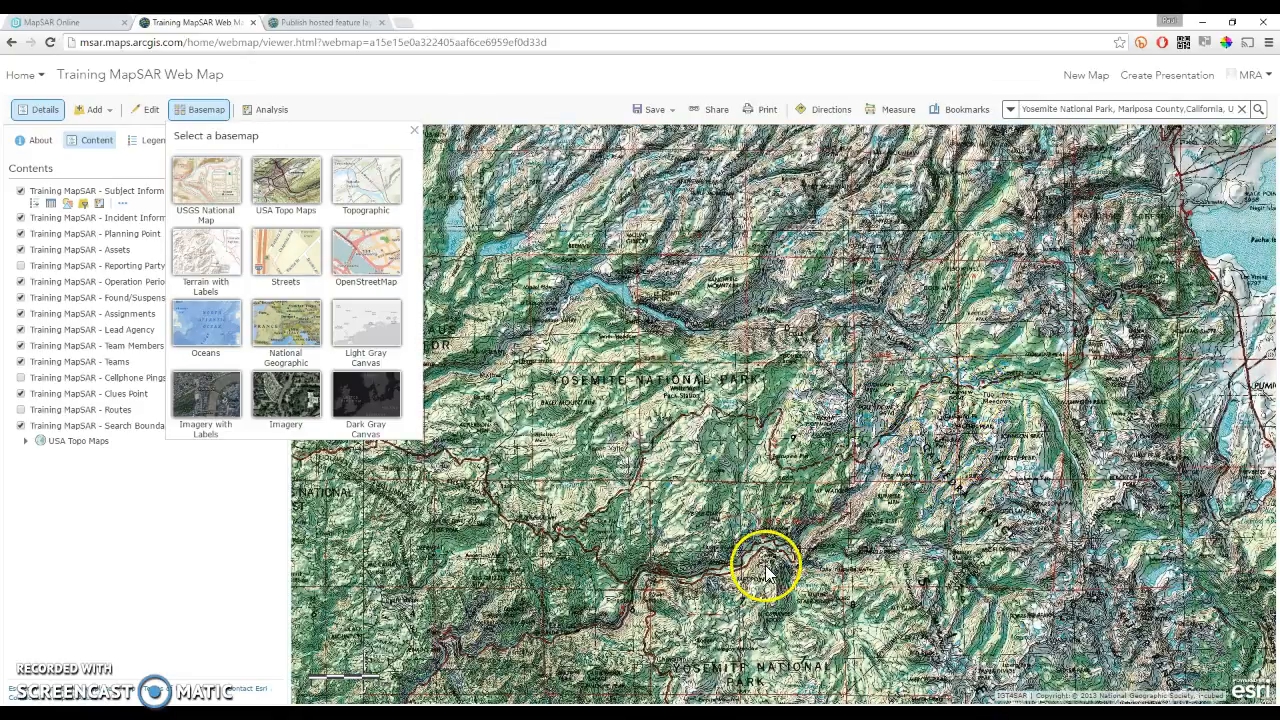
scroll(757, 560, "up", 1)
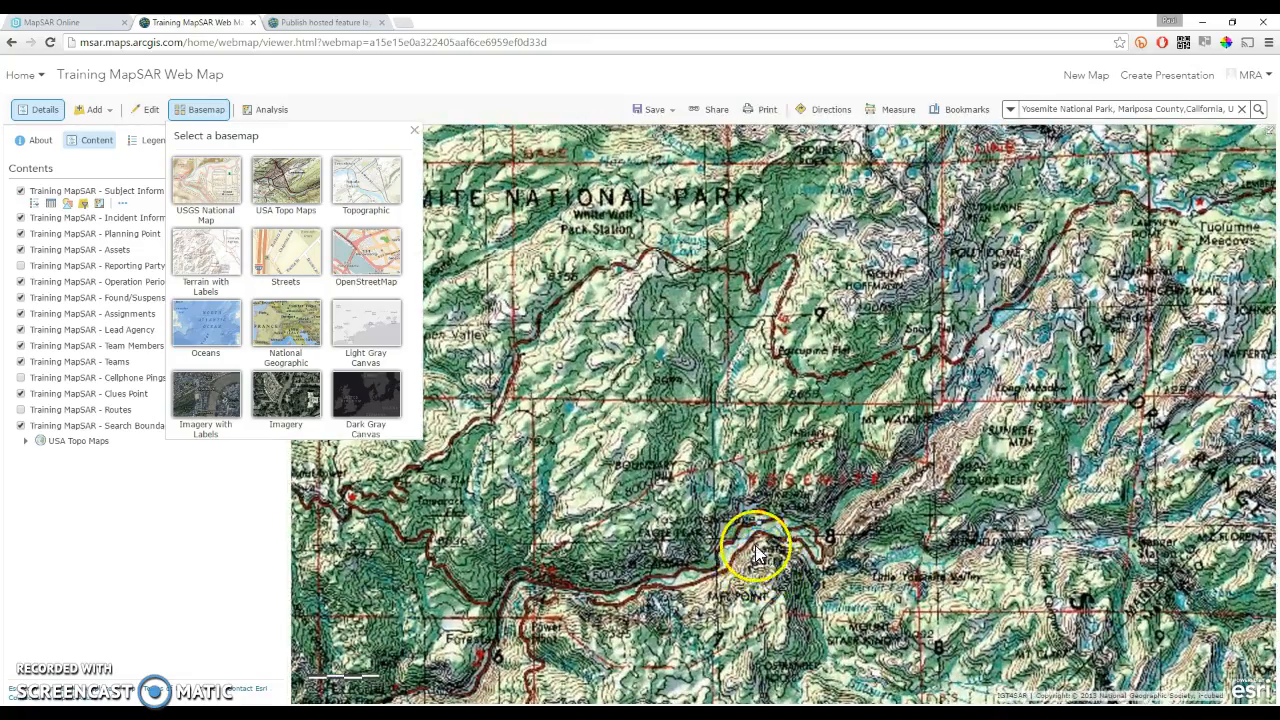
scroll(739, 572, "up", 1)
scroll(736, 510, "up", 1)
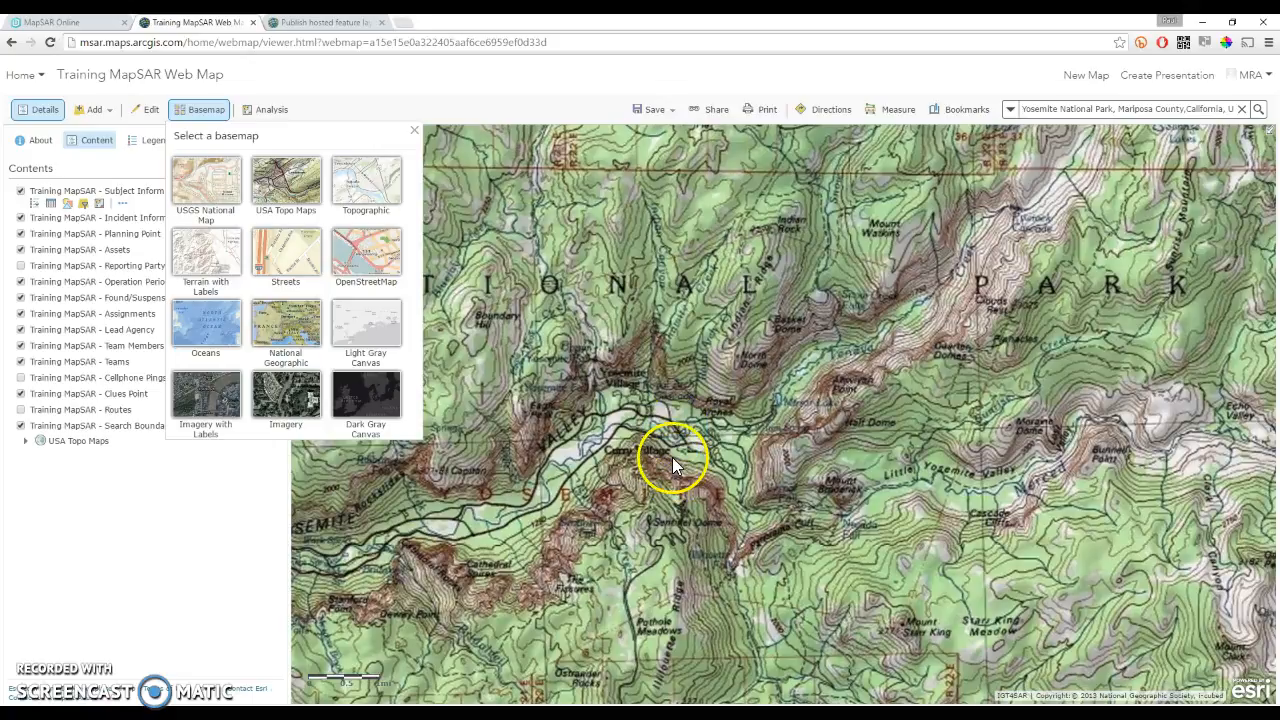
Preview the Imagery with Labels basemap over Yosemite Valley and return to USA Topo Maps.
left_click(206, 392)
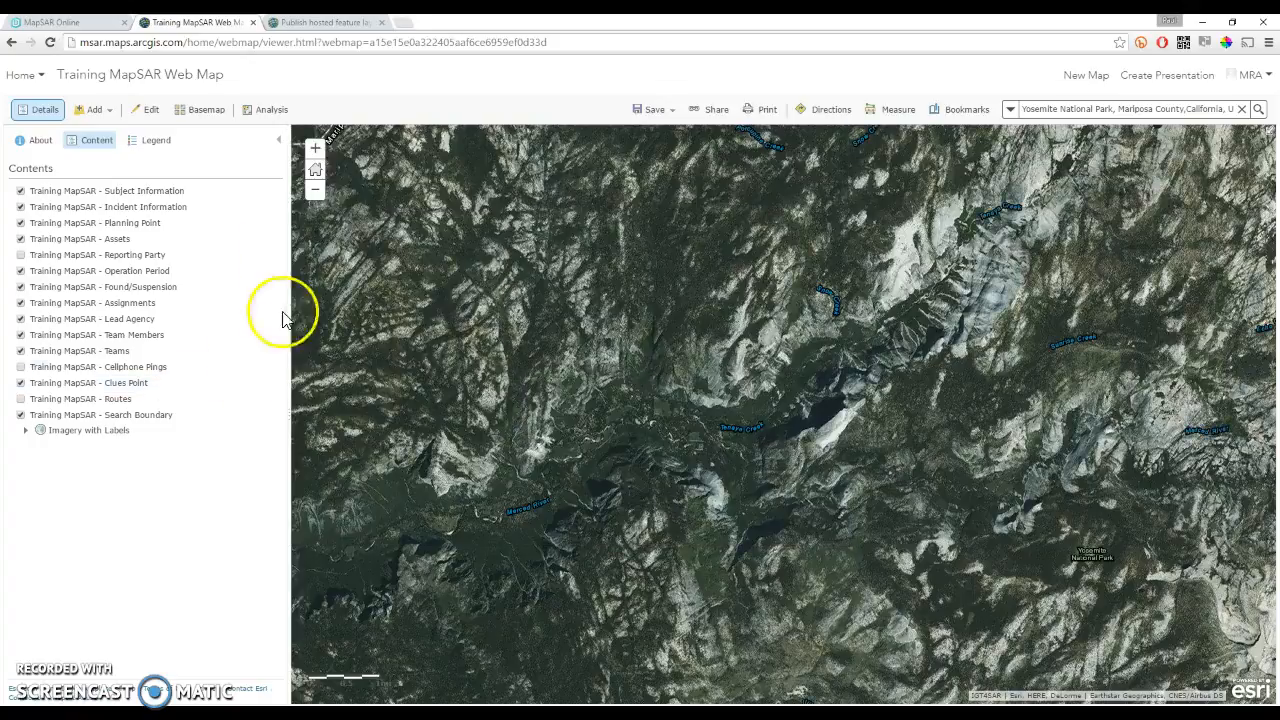
left_click(204, 110)
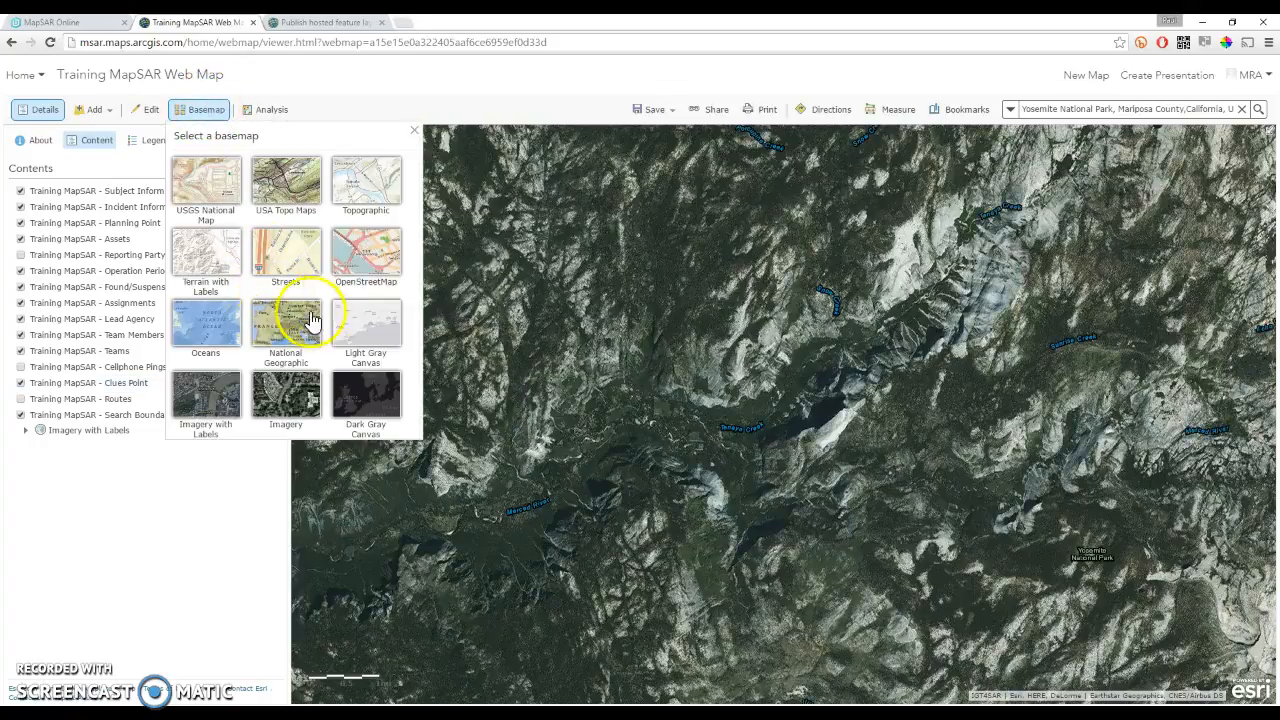
left_click(290, 180)
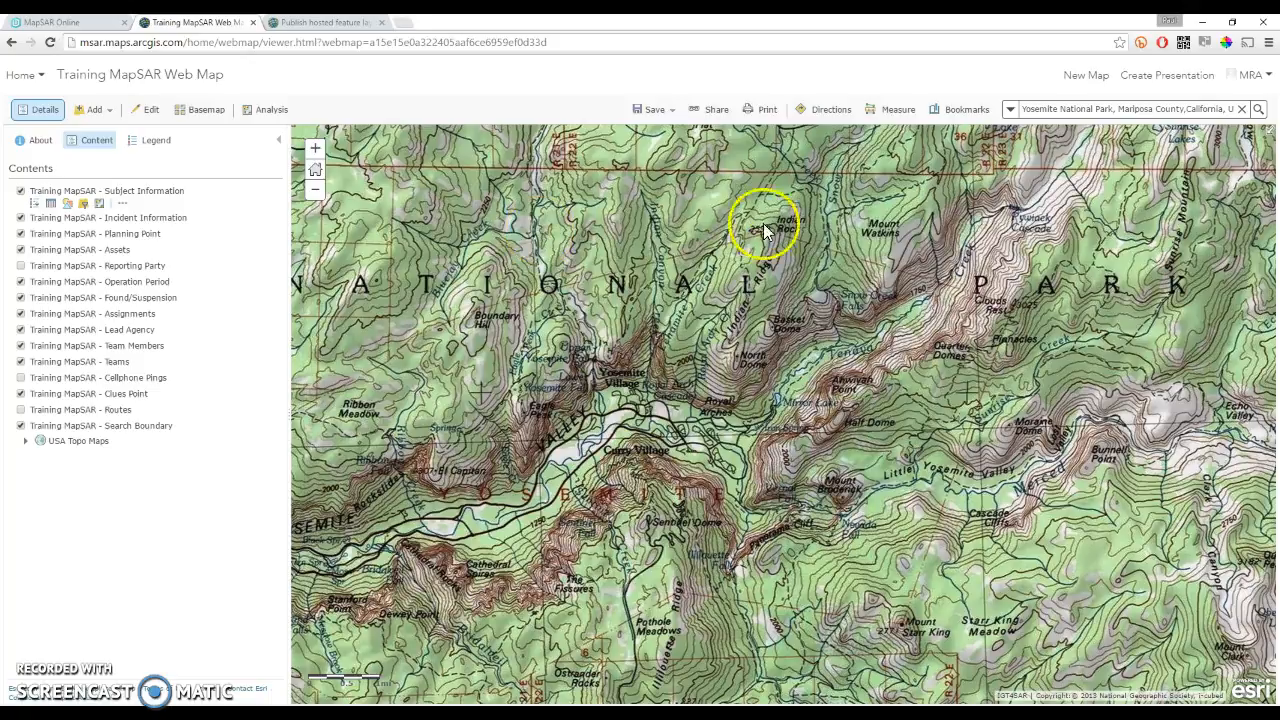
Save the web map with its topographic basemap and Yosemite Valley extent.
left_click(652, 110)
left_click(643, 136)
Consult the help page on publishing hosted feature layers, and switch to the MapSAR Online application.
left_click(326, 24)
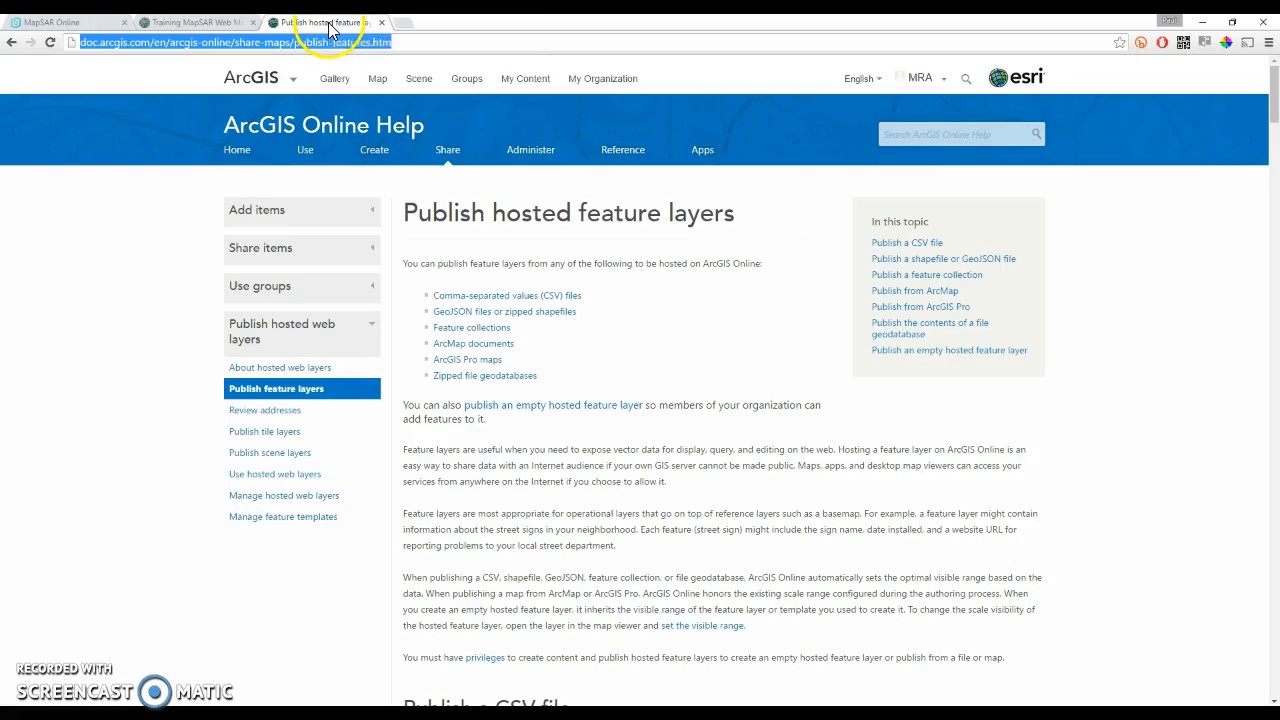
left_click(650, 300)
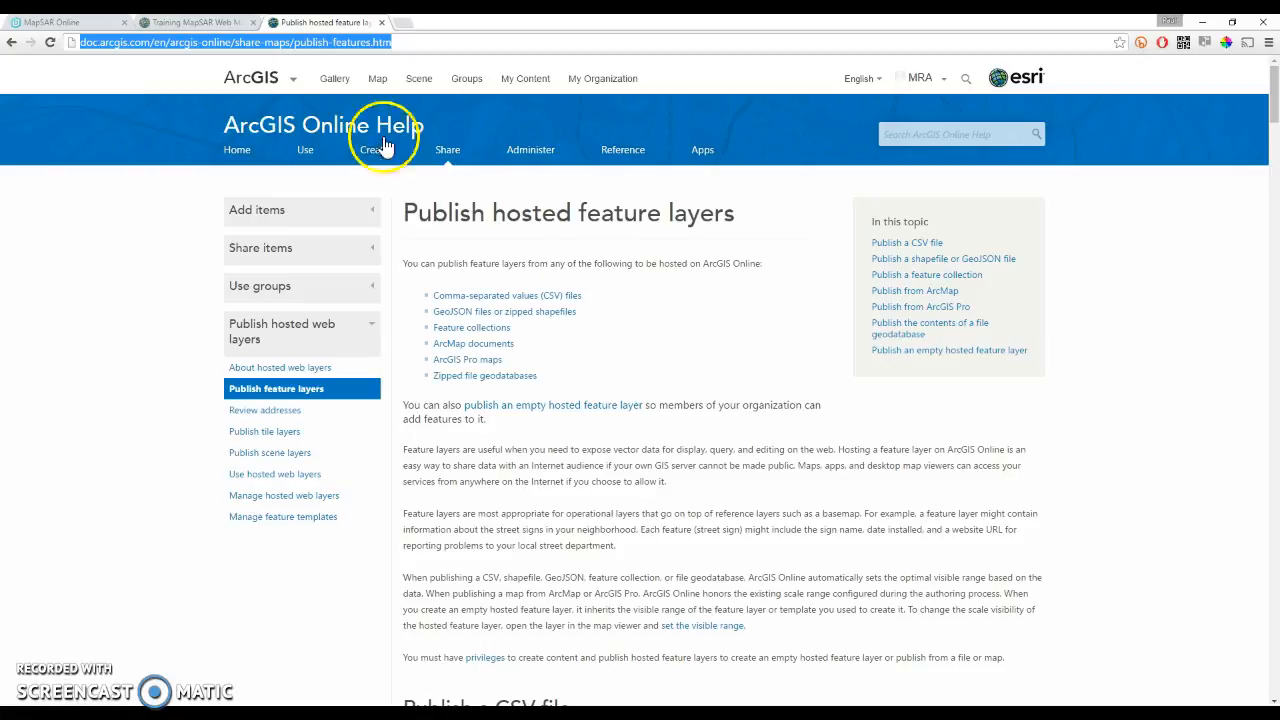
left_click(200, 22)
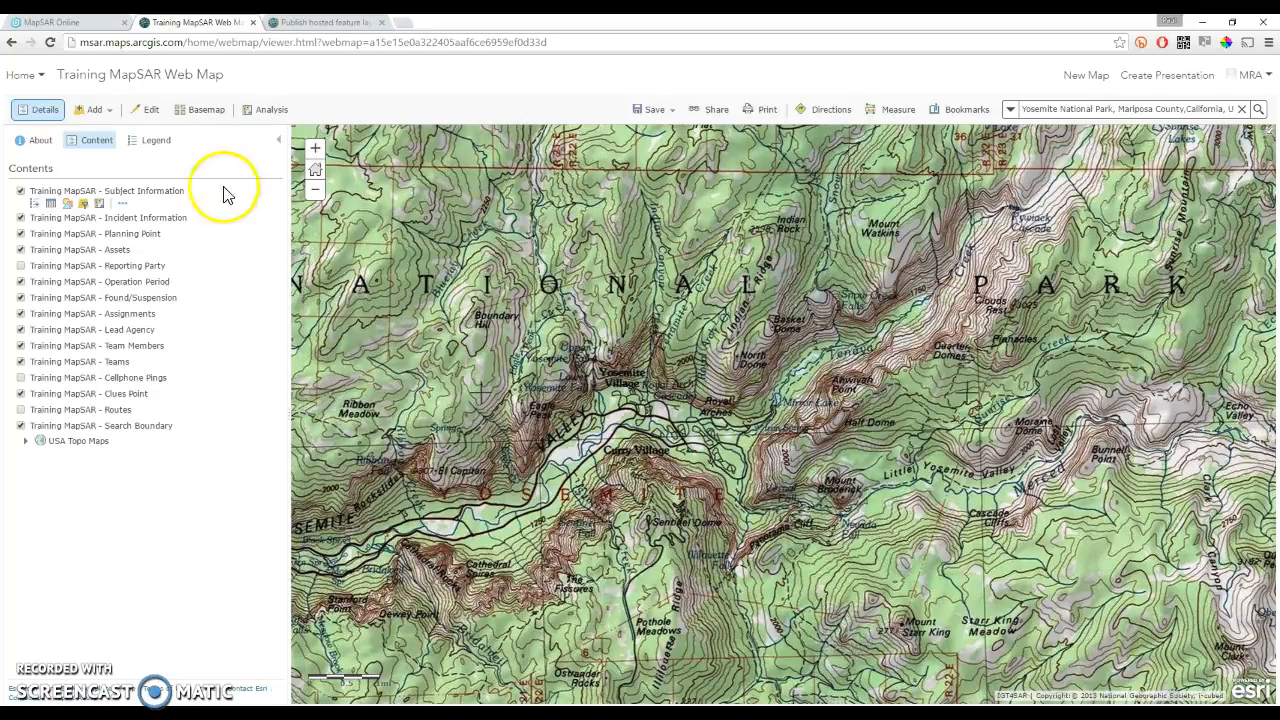
left_click(88, 23)
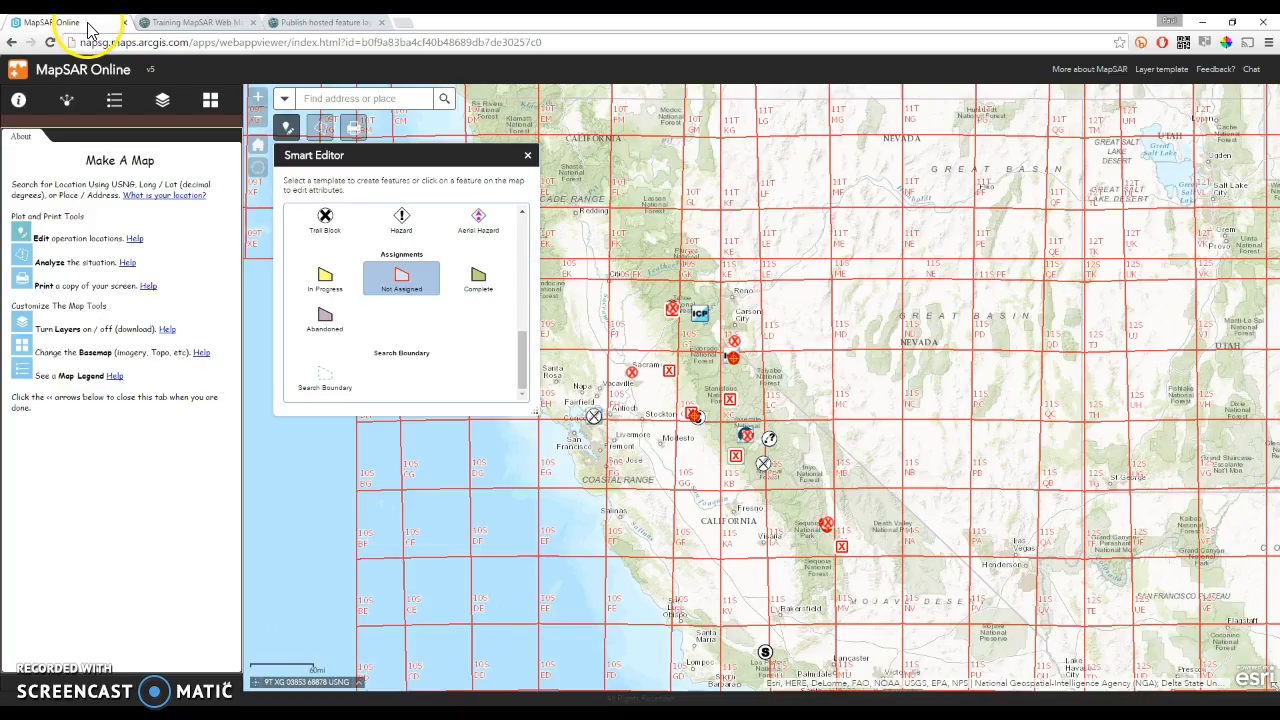